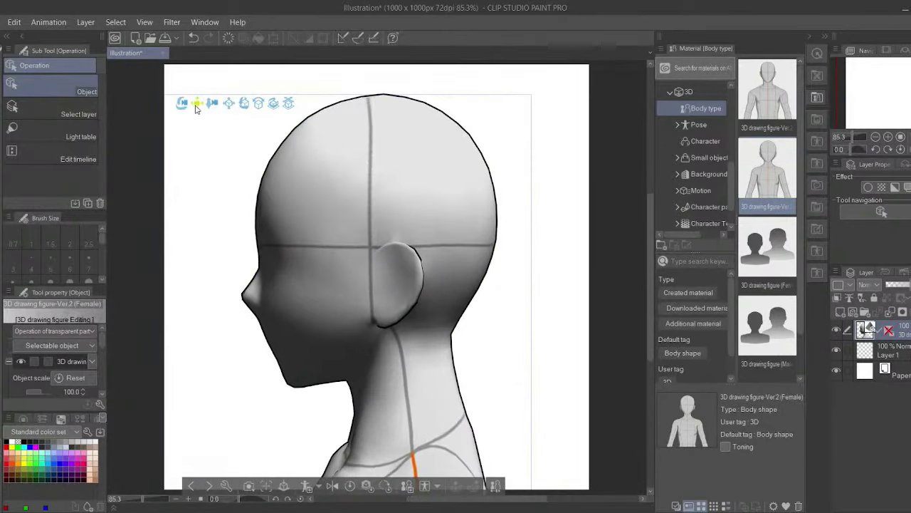
Select the profile 3D head model to use as the inking reference
{"action": "left_click", "coordinate": [299, 143]}
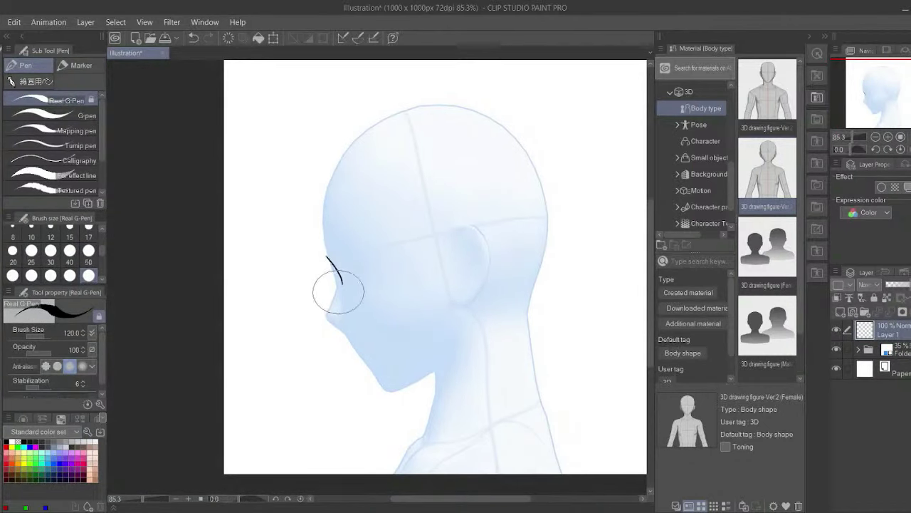
Ink the profile past the nose, the jawline under the chin, the mouth and back of the jaw
{"action": "scroll", "coordinate": [338, 290], "scroll_direction": "up", "scroll_amount": 2}
{"action": "mouse_move", "coordinate": [343, 269]}
{"action": "left_mouse_down"}
{"action": "mouse_move", "coordinate": [316, 324]}
{"action": "mouse_move", "coordinate": [373, 370]}
{"action": "mouse_move", "coordinate": [330, 283]}
{"action": "mouse_move", "coordinate": [370, 321]}
{"action": "left_mouse_up"}
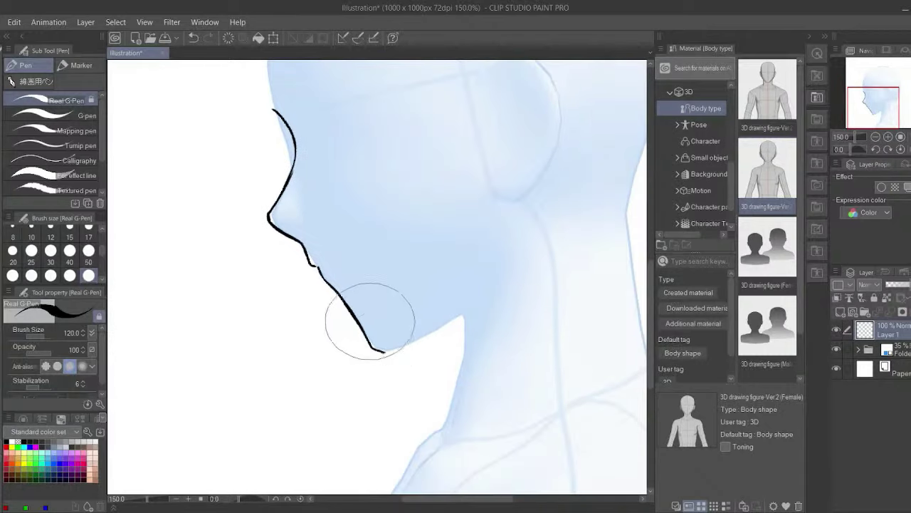
{"action": "left_click_drag", "start_coordinate": [385, 352], "coordinate": [462, 314]}
{"action": "left_click_drag", "start_coordinate": [546, 249], "coordinate": [533, 285]}
{"action": "scroll", "coordinate": [376, 315], "scroll_direction": "down", "scroll_amount": 5}
{"action": "scroll", "coordinate": [364, 239], "scroll_direction": "up", "scroll_amount": 5}
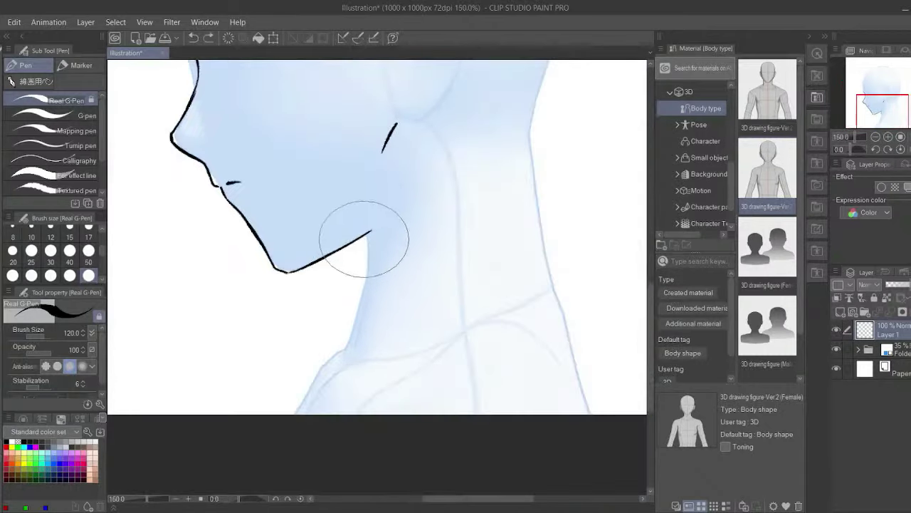
{"action": "left_click_drag", "start_coordinate": [417, 261], "coordinate": [466, 231]}
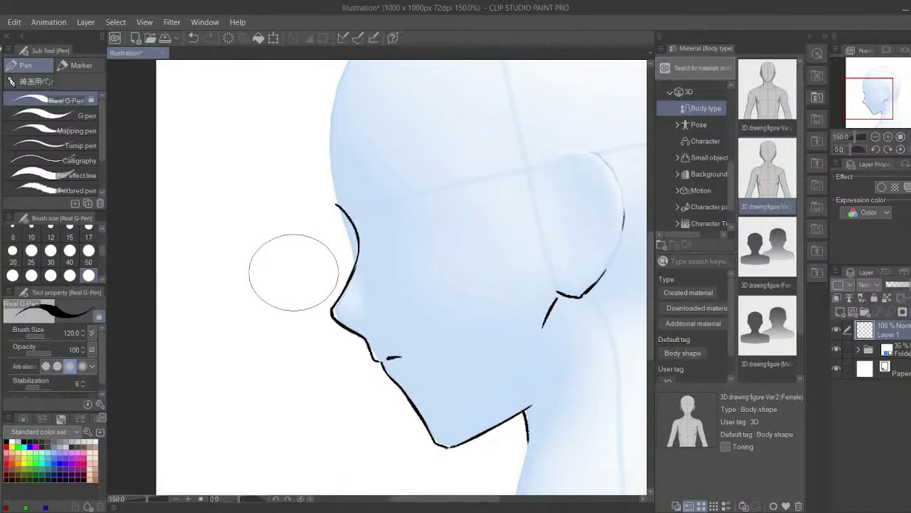
{"action": "scroll", "coordinate": [325, 366], "scroll_direction": "down", "scroll_amount": 4}
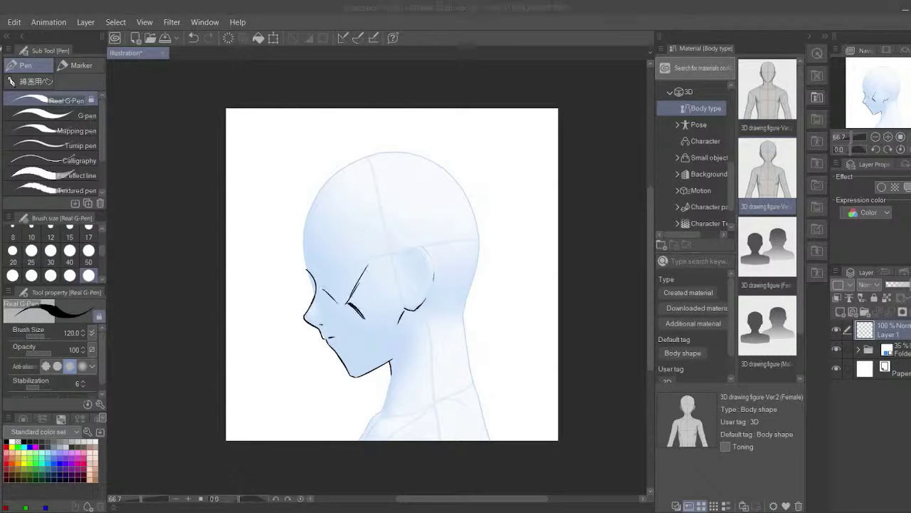
Draw a long cheek stroke at brush size 300, then erase most of it with transparent colour
{"action": "key", "text": "bracketright"}
{"action": "key", "text": "bracketright"}
{"action": "key", "text": "bracketright"}
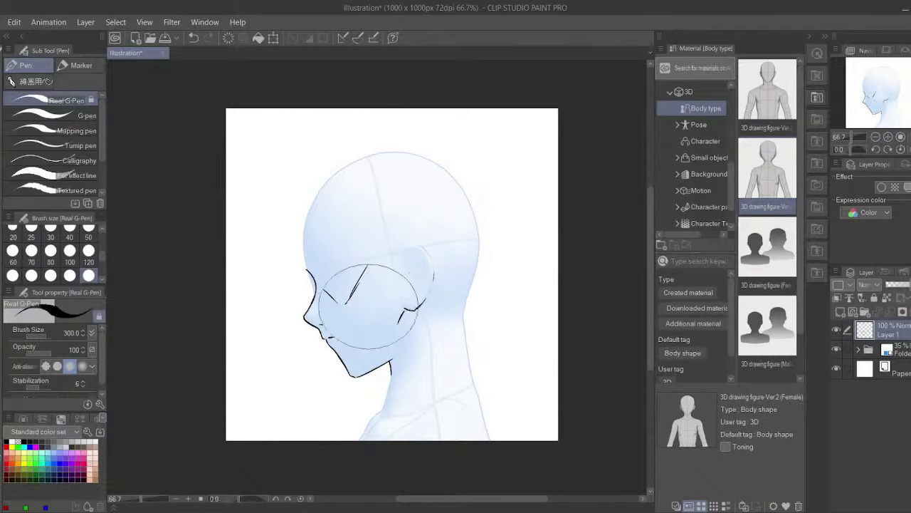
{"action": "left_click_drag", "start_coordinate": [381, 307], "coordinate": [447, 326]}
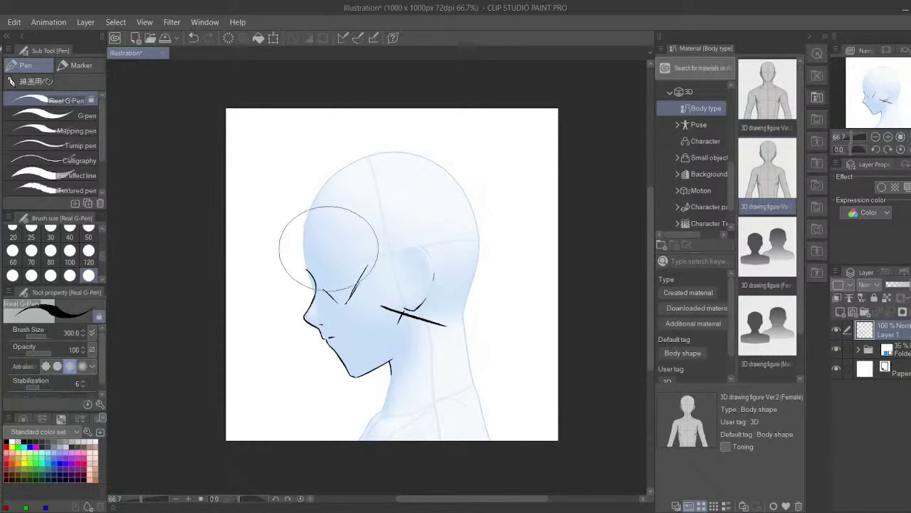
{"action": "key", "text": "c"}
{"action": "left_click_drag", "start_coordinate": [376, 326], "coordinate": [419, 319]}
{"action": "key", "text": "c"}
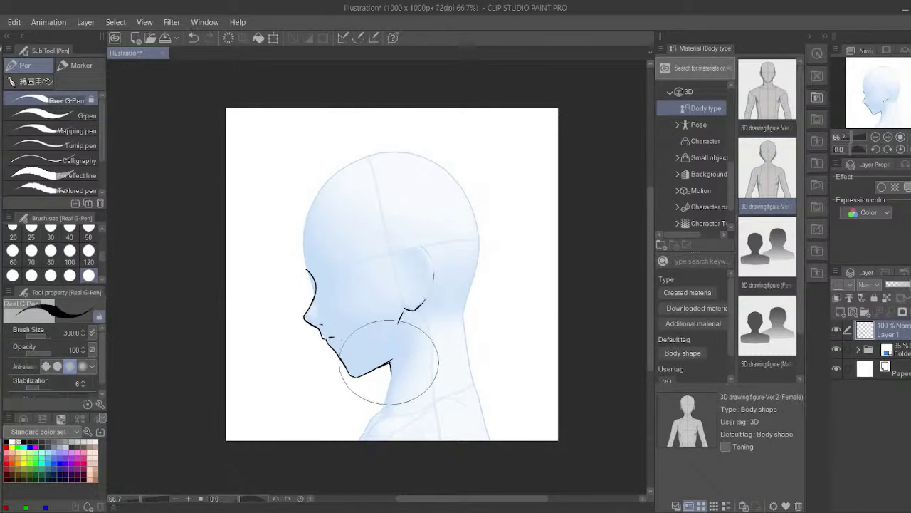
Try a thin forehead stroke at brush size 50, undo it and enlarge the brush again
{"action": "key", "text": "bracketleft"}
{"action": "key", "text": "bracketleft"}
{"action": "key", "text": "bracketleft"}
{"action": "mouse_move", "coordinate": [281, 217]}
{"action": "left_mouse_down"}
{"action": "mouse_move", "coordinate": [273, 276]}
{"action": "mouse_move", "coordinate": [346, 372]}
{"action": "left_mouse_up"}
{"action": "key", "text": "ctrl+z"}
{"action": "key", "text": "bracketright"}
{"action": "key", "text": "bracketright"}
{"action": "key", "text": "bracketright"}
Ink the first bang strands in front of the face and a long diagonal strand across the temple
{"action": "scroll", "coordinate": [293, 291], "scroll_direction": "up", "scroll_amount": 4}
{"action": "left_click_drag", "start_coordinate": [306, 313], "coordinate": [311, 417]}
{"action": "left_click_drag", "start_coordinate": [298, 292], "coordinate": [383, 415]}
{"action": "left_click_drag", "start_coordinate": [334, 183], "coordinate": [410, 336]}
{"action": "scroll", "coordinate": [399, 328], "scroll_direction": "up", "scroll_amount": 1}
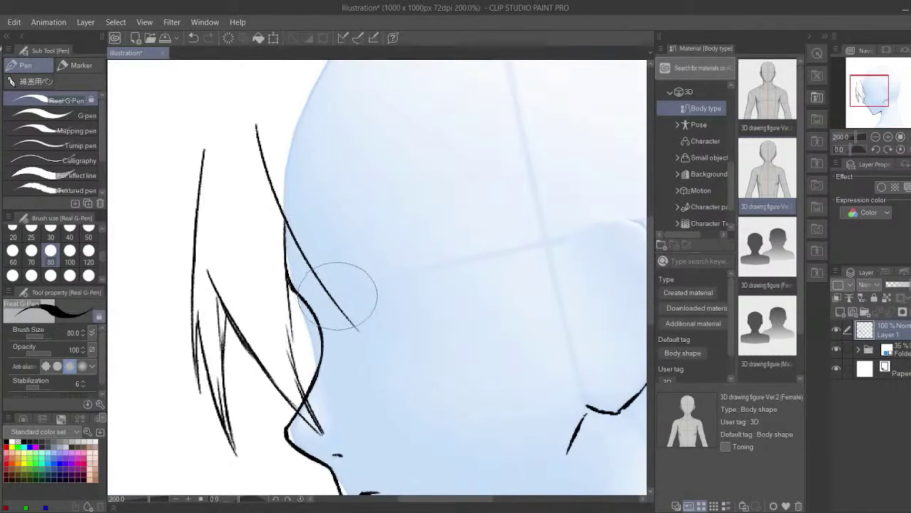
{"action": "scroll", "coordinate": [222, 327], "scroll_direction": "down", "scroll_amount": 2}
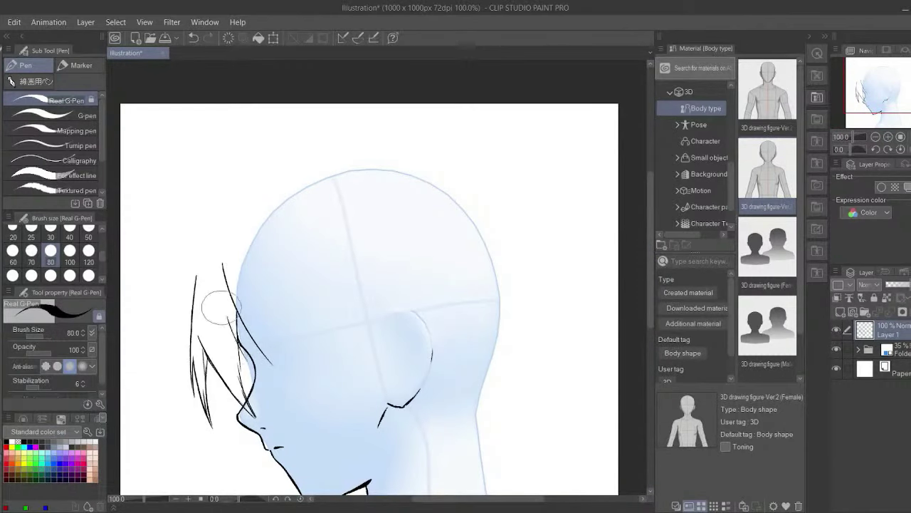
Switch the pen between sizes 50 and 120 while zooming around the hair
{"action": "left_click_drag", "start_coordinate": [240, 324], "coordinate": [212, 311]}
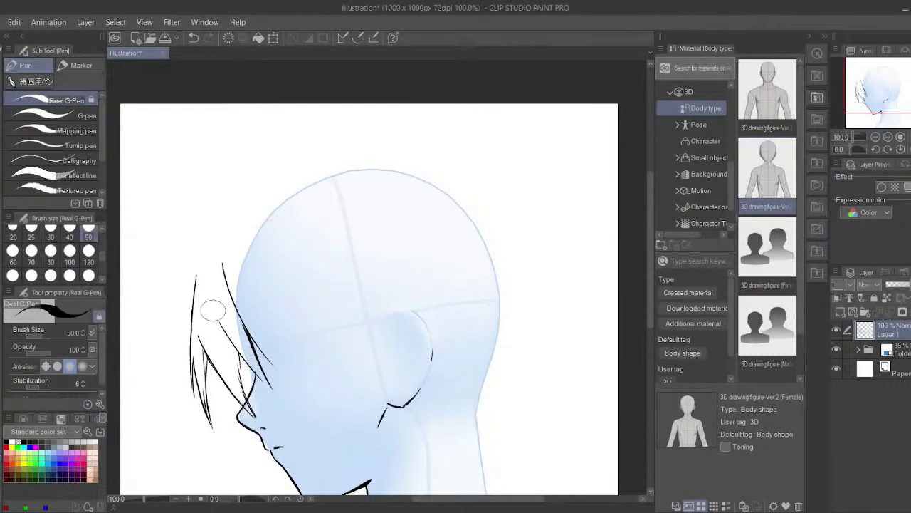
{"action": "scroll", "coordinate": [235, 367], "scroll_direction": "up", "scroll_amount": 1}
{"action": "scroll", "coordinate": [271, 359], "scroll_direction": "down", "scroll_amount": 3}
{"action": "left_click_drag", "start_coordinate": [270, 360], "coordinate": [287, 360]}
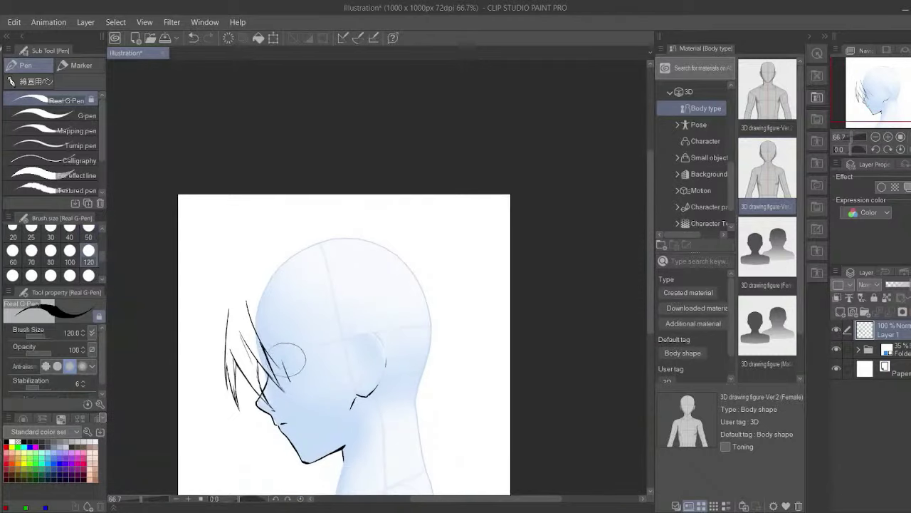
{"action": "scroll", "coordinate": [246, 388], "scroll_direction": "up", "scroll_amount": 3}
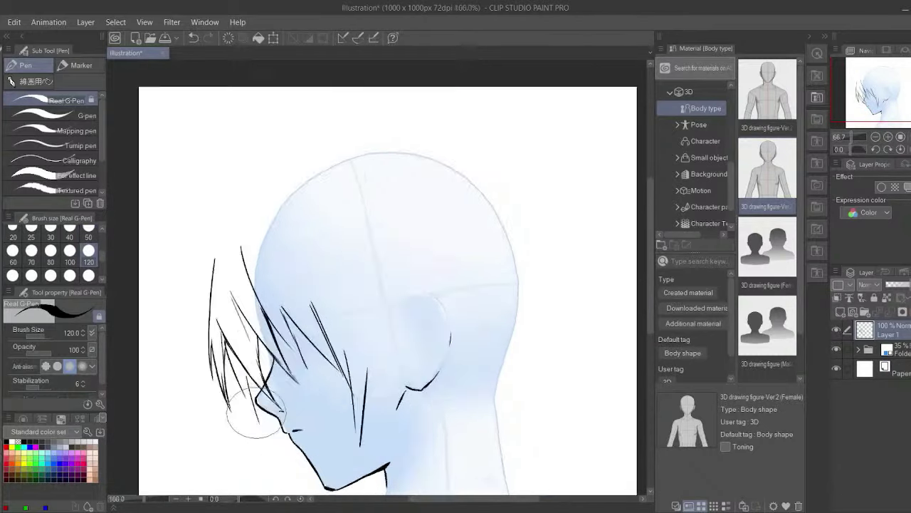
{"action": "scroll", "coordinate": [228, 410], "scroll_direction": "up", "scroll_amount": 1}
{"action": "scroll", "coordinate": [264, 377], "scroll_direction": "down", "scroll_amount": 2}
{"action": "scroll", "coordinate": [290, 348], "scroll_direction": "down", "scroll_amount": 2}
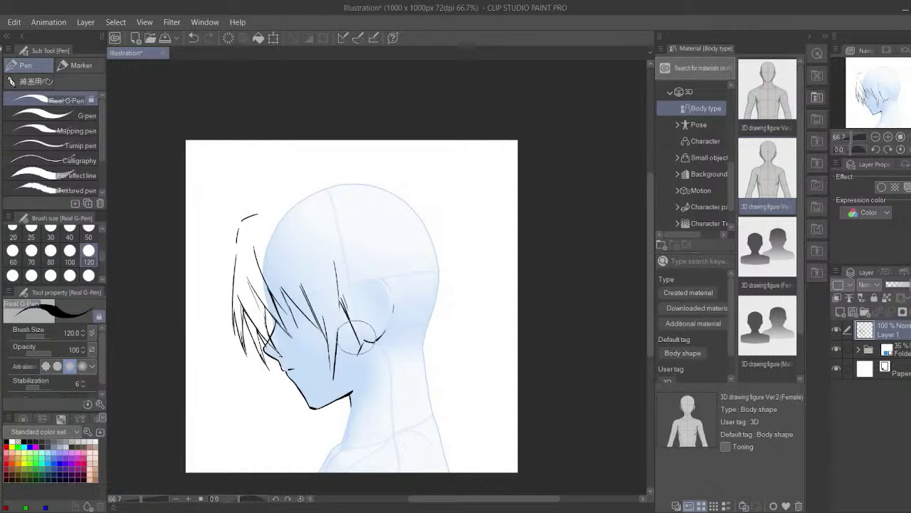
{"action": "scroll", "coordinate": [360, 273], "scroll_direction": "up", "scroll_amount": 1}
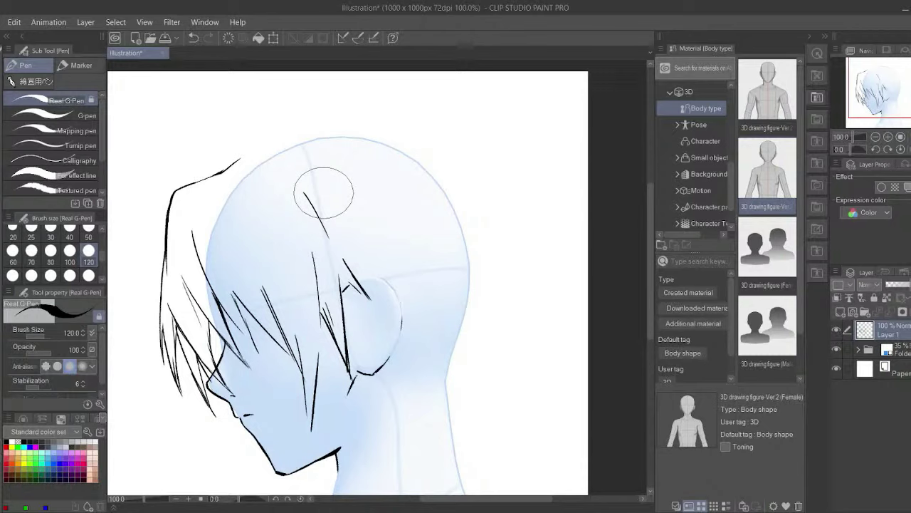
{"action": "scroll", "coordinate": [323, 193], "scroll_direction": "up", "scroll_amount": 1}
Erase with transparent colour at size 300, then hatch fine lines inside a front strand at size 50
{"action": "key", "text": "]"}
{"action": "key", "text": "]"}
{"action": "key", "text": "]"}
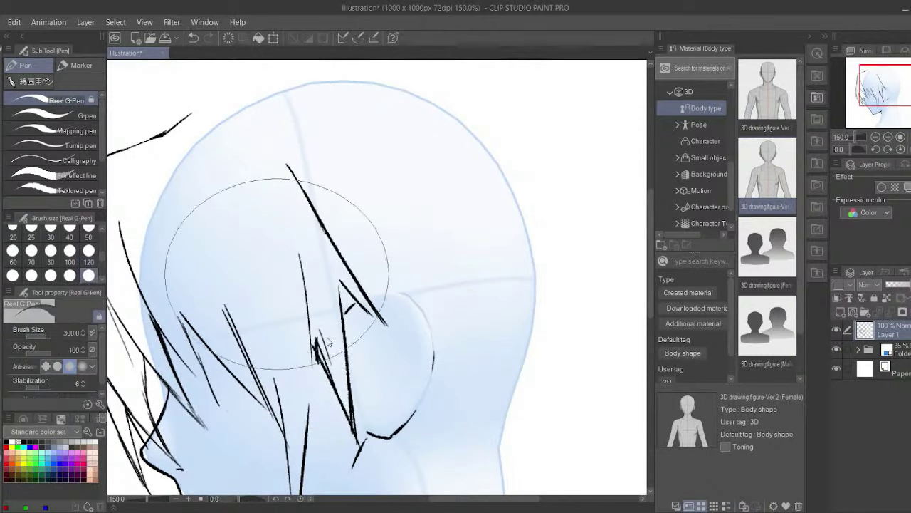
{"action": "key", "text": "]"}
{"action": "key", "text": "]"}
{"action": "key", "text": "["}
{"action": "key", "text": "["}
{"action": "key", "text": "["}
{"action": "scroll", "coordinate": [353, 413], "scroll_direction": "up", "scroll_amount": 1}
{"action": "key", "text": "["}
{"action": "key", "text": "["}
{"action": "key", "text": "["}
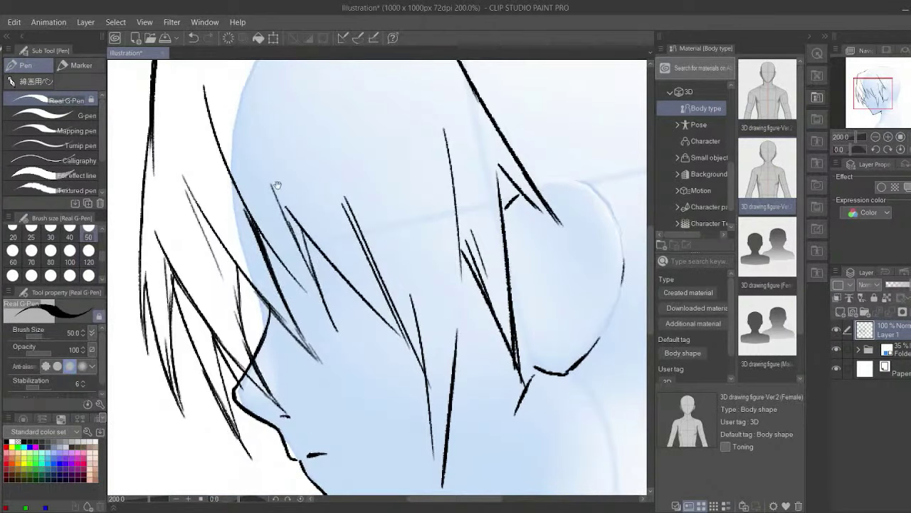
{"action": "mouse_move", "coordinate": [223, 296]}
{"action": "left_mouse_down"}
{"action": "mouse_move", "coordinate": [285, 369]}
{"action": "mouse_move", "coordinate": [142, 243]}
{"action": "left_mouse_up"}
Ink the ear at brush size 120: base, top curve, inner C-curve, middle fold and outer rim
{"action": "key", "text": "]"}
{"action": "key", "text": "]"}
{"action": "key", "text": "]"}
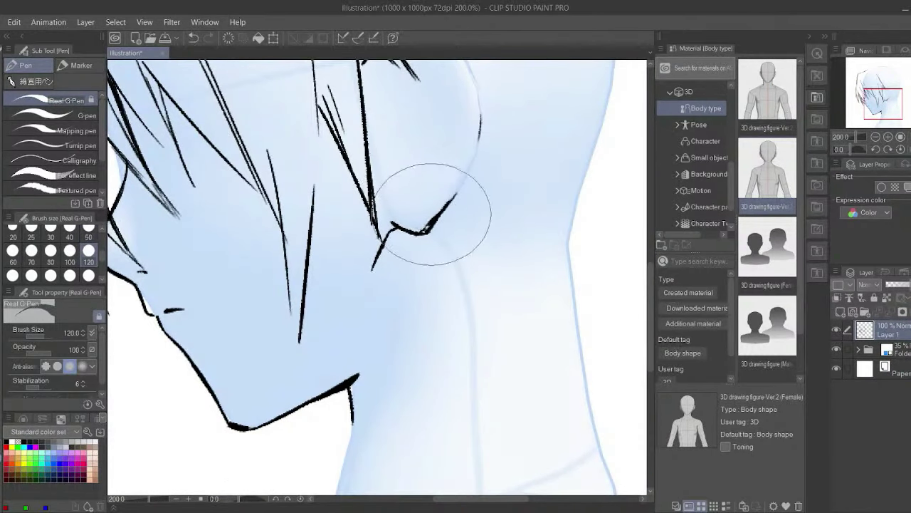
{"action": "left_click_drag", "start_coordinate": [428, 150], "coordinate": [410, 203]}
{"action": "left_click_drag", "start_coordinate": [360, 153], "coordinate": [374, 175]}
{"action": "left_click_drag", "start_coordinate": [379, 200], "coordinate": [389, 238]}
{"action": "left_click_drag", "start_coordinate": [438, 192], "coordinate": [403, 242]}
{"action": "left_click_drag", "start_coordinate": [396, 109], "coordinate": [438, 138]}
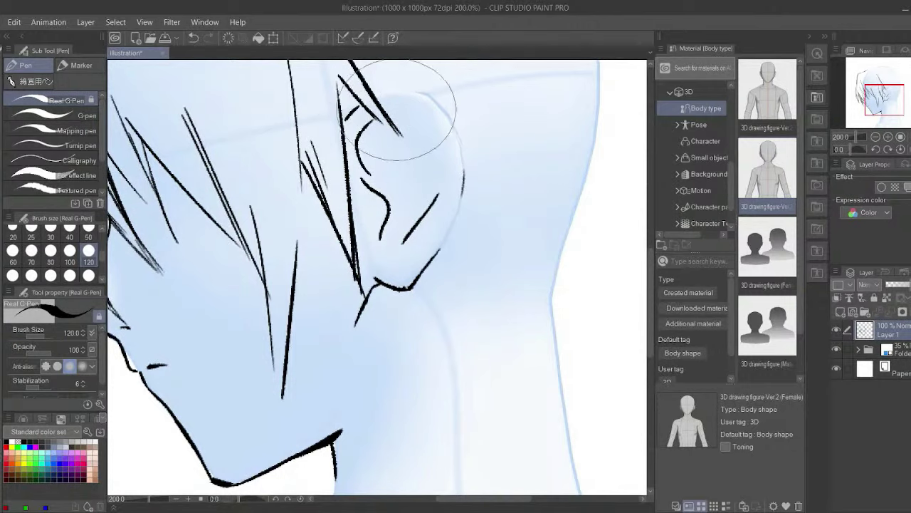
{"action": "mouse_move", "coordinate": [379, 122]}
{"action": "left_mouse_down"}
{"action": "mouse_move", "coordinate": [364, 162]}
{"action": "mouse_move", "coordinate": [437, 191]}
{"action": "left_mouse_up"}
{"action": "left_click_drag", "start_coordinate": [364, 182], "coordinate": [385, 235]}
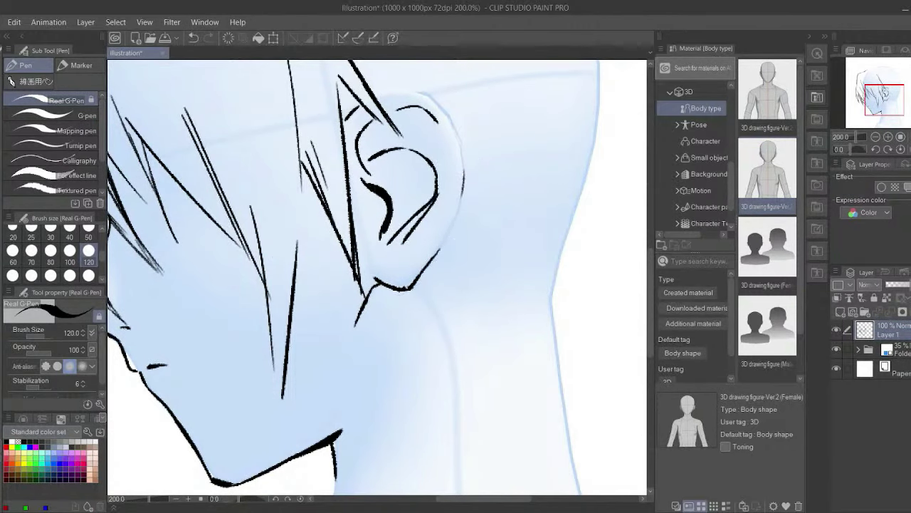
{"action": "mouse_move", "coordinate": [437, 183]}
{"action": "left_mouse_down"}
{"action": "mouse_move", "coordinate": [416, 261]}
{"action": "mouse_move", "coordinate": [447, 278]}
{"action": "left_mouse_up"}
{"action": "left_click_drag", "start_coordinate": [445, 236], "coordinate": [417, 314]}
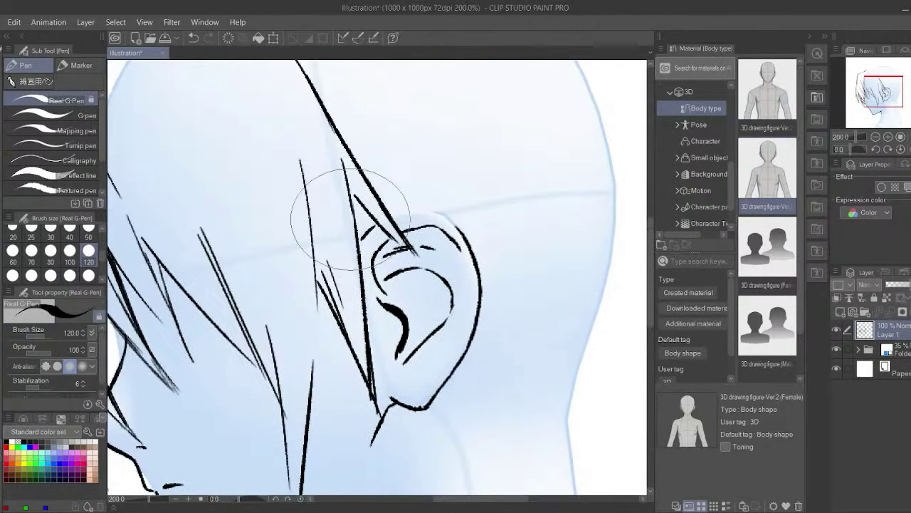
Draw the collar band's two parallel lines along the neck and short hair strokes at the nape
{"action": "key", "text": "bracketleft"}
{"action": "key", "text": "bracketleft"}
{"action": "key", "text": "bracketleft"}
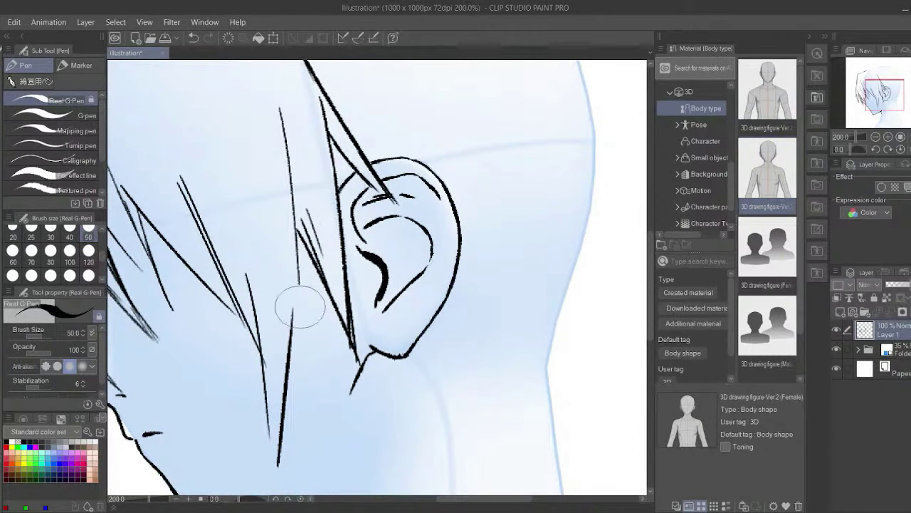
{"action": "scroll", "coordinate": [300, 306], "scroll_direction": "down", "scroll_amount": 2}
{"action": "scroll", "coordinate": [300, 306], "scroll_direction": "down", "scroll_amount": 2}
{"action": "key", "text": "bracketright"}
{"action": "key", "text": "bracketright"}
{"action": "key", "text": "bracketright"}
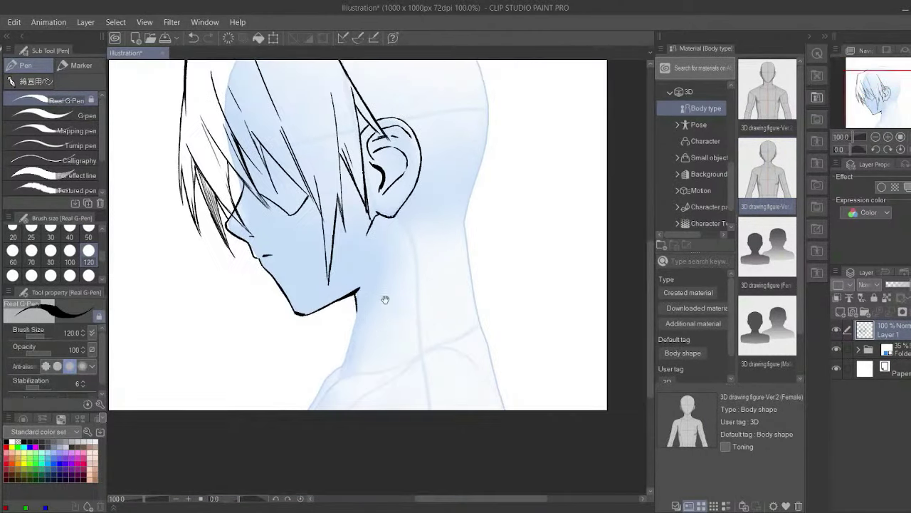
{"action": "left_click_drag", "start_coordinate": [354, 305], "coordinate": [463, 264]}
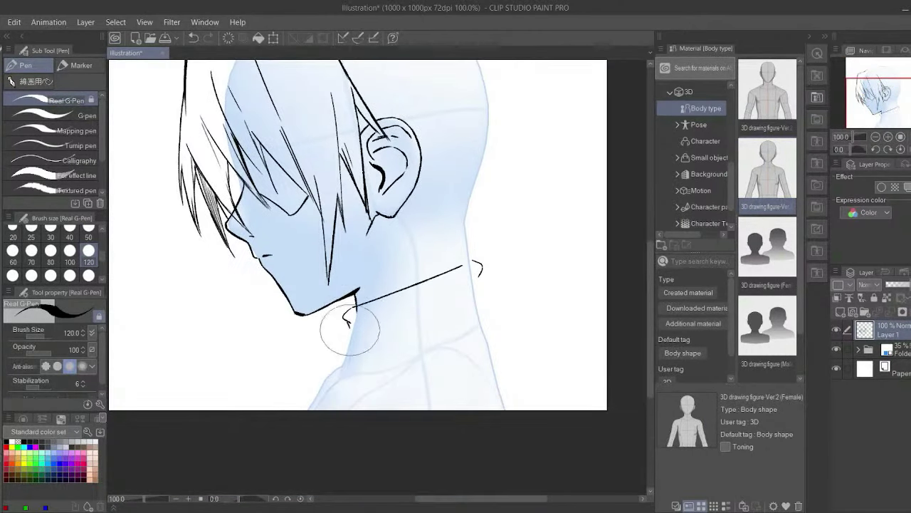
{"action": "left_click_drag", "start_coordinate": [359, 321], "coordinate": [471, 283]}
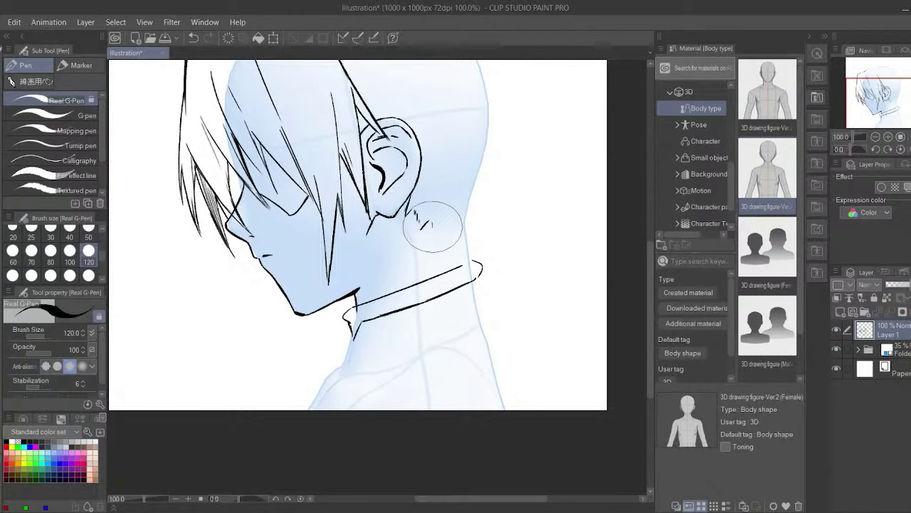
{"action": "left_click_drag", "start_coordinate": [433, 226], "coordinate": [463, 240]}
Start a curved ponytail stroke and erase the collar's right end and the nape strokes
{"action": "scroll", "coordinate": [443, 203], "scroll_direction": "down", "scroll_amount": 1}
{"action": "left_click_drag", "start_coordinate": [457, 151], "coordinate": [522, 155]}
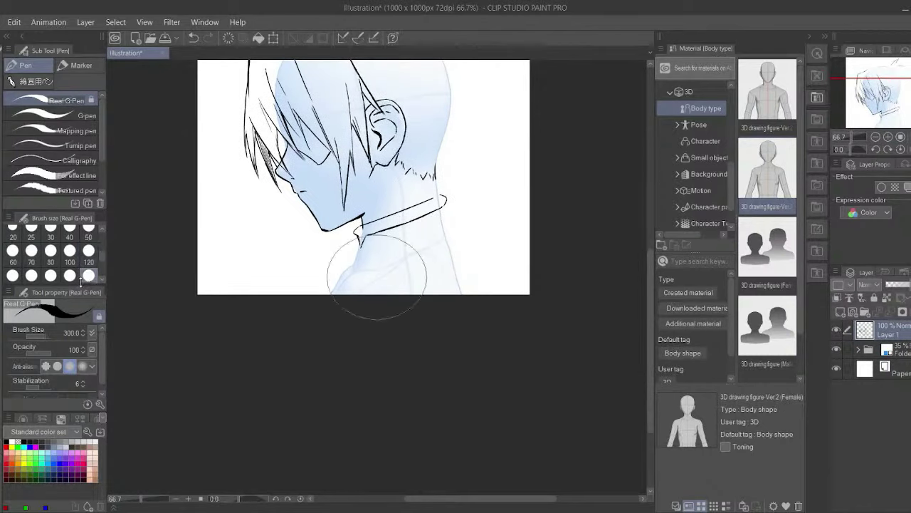
{"action": "mouse_move", "coordinate": [366, 275]}
{"action": "left_mouse_down"}
{"action": "mouse_move", "coordinate": [458, 203]}
{"action": "mouse_move", "coordinate": [418, 173]}
{"action": "left_mouse_up"}
{"action": "scroll", "coordinate": [420, 171], "scroll_direction": "up", "scroll_amount": 1}
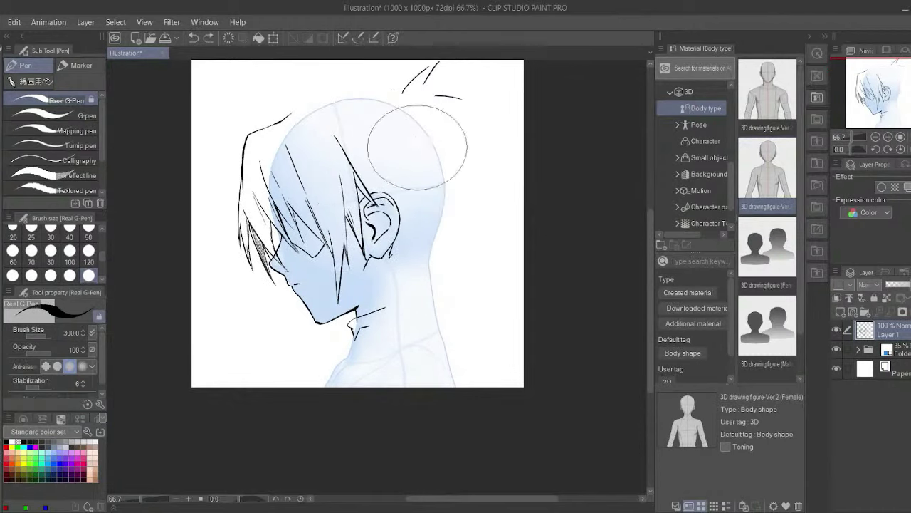
{"action": "key", "text": "bracketleft"}
{"action": "scroll", "coordinate": [370, 249], "scroll_direction": "up", "scroll_amount": 3}
{"action": "scroll", "coordinate": [342, 265], "scroll_direction": "down", "scroll_amount": 2}
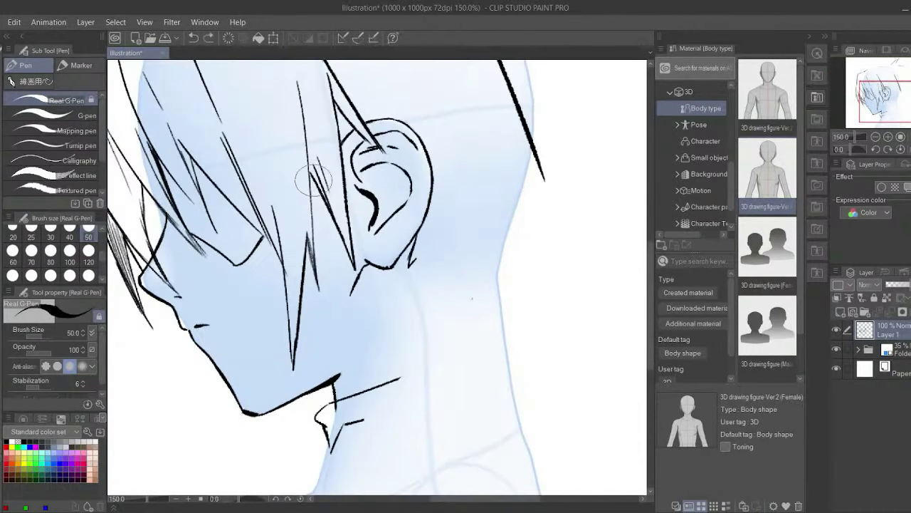
{"action": "scroll", "coordinate": [313, 200], "scroll_direction": "up", "scroll_amount": 1}
{"action": "scroll", "coordinate": [315, 253], "scroll_direction": "down", "scroll_amount": 3}
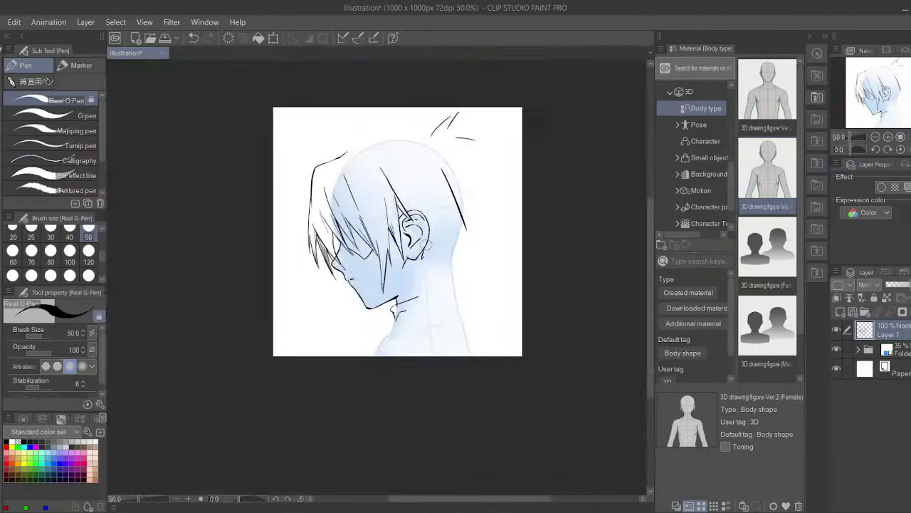
{"action": "scroll", "coordinate": [315, 253], "scroll_direction": "up", "scroll_amount": 3}
{"action": "key", "text": "bracketright"}
{"action": "scroll", "coordinate": [316, 253], "scroll_direction": "down", "scroll_amount": 1}
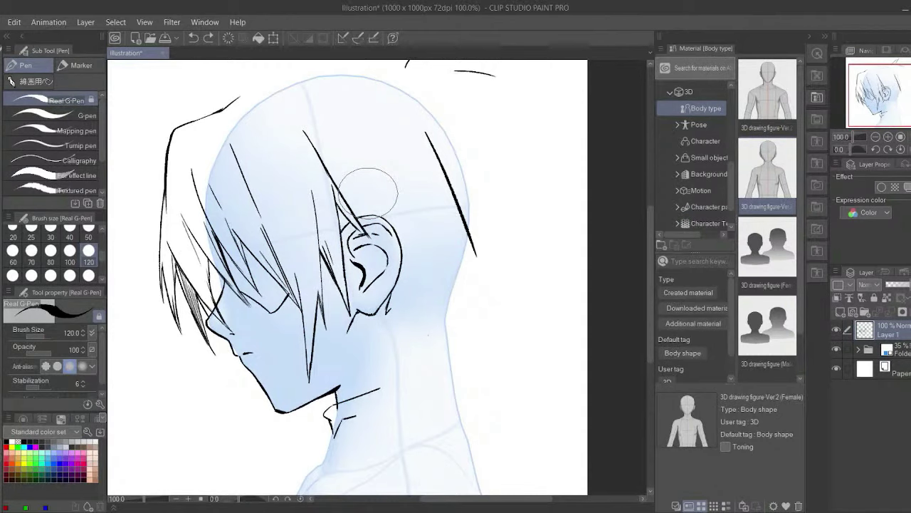
{"action": "scroll", "coordinate": [371, 335], "scroll_direction": "down", "scroll_amount": 2}
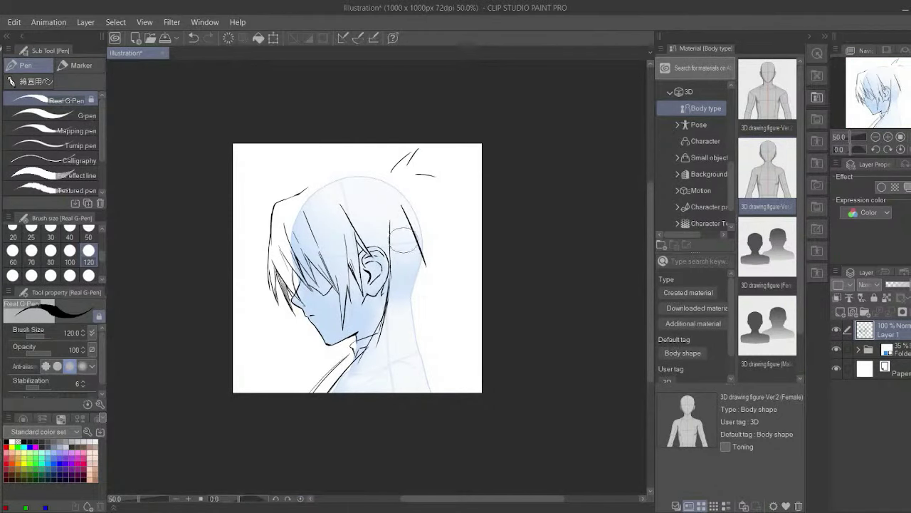
Toggle the brush between sizes 50 and 120 while zooming over the back-hair area
{"action": "scroll", "coordinate": [381, 375], "scroll_direction": "up", "scroll_amount": 3}
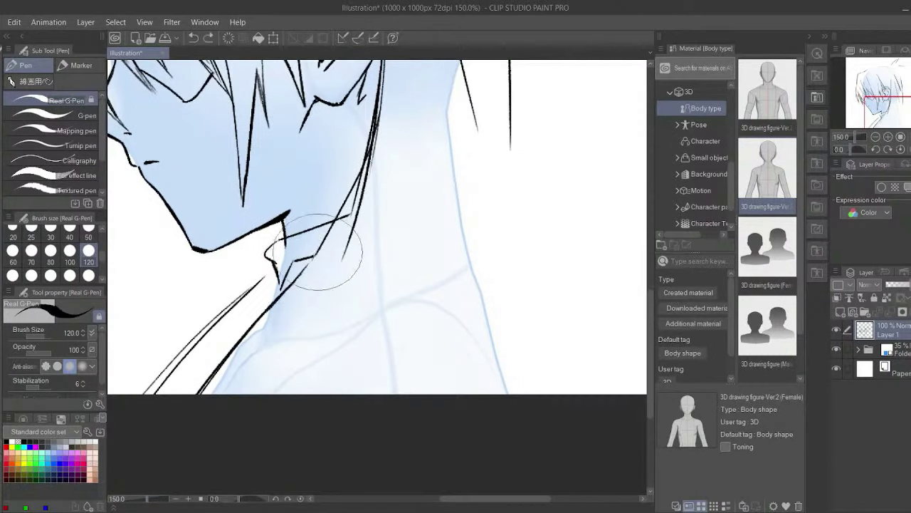
{"action": "scroll", "coordinate": [320, 246], "scroll_direction": "down", "scroll_amount": 1}
{"action": "key", "text": "bracketleft"}
{"action": "key", "text": "bracketleft"}
{"action": "key", "text": "bracketleft"}
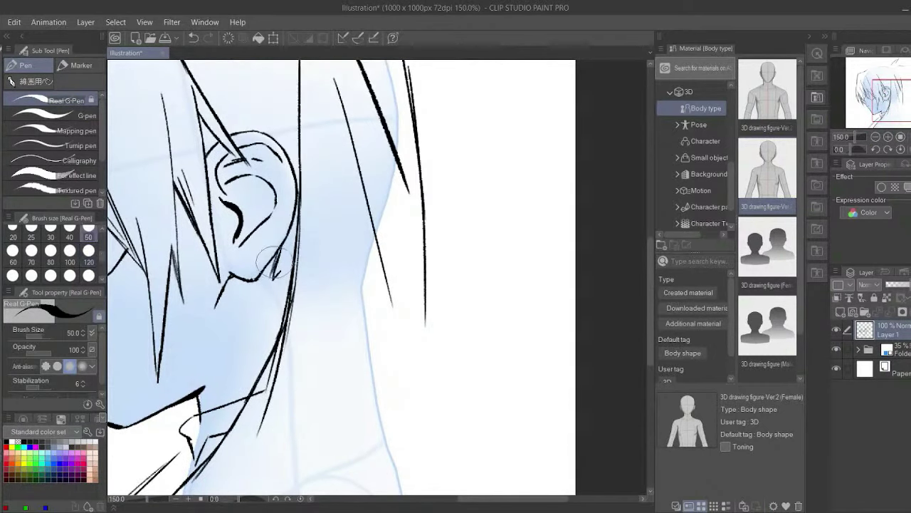
{"action": "scroll", "coordinate": [302, 340], "scroll_direction": "down", "scroll_amount": 2}
{"action": "key", "text": "bracketright"}
{"action": "key", "text": "bracketright"}
{"action": "key", "text": "bracketright"}
{"action": "scroll", "coordinate": [329, 323], "scroll_direction": "up", "scroll_amount": 1}
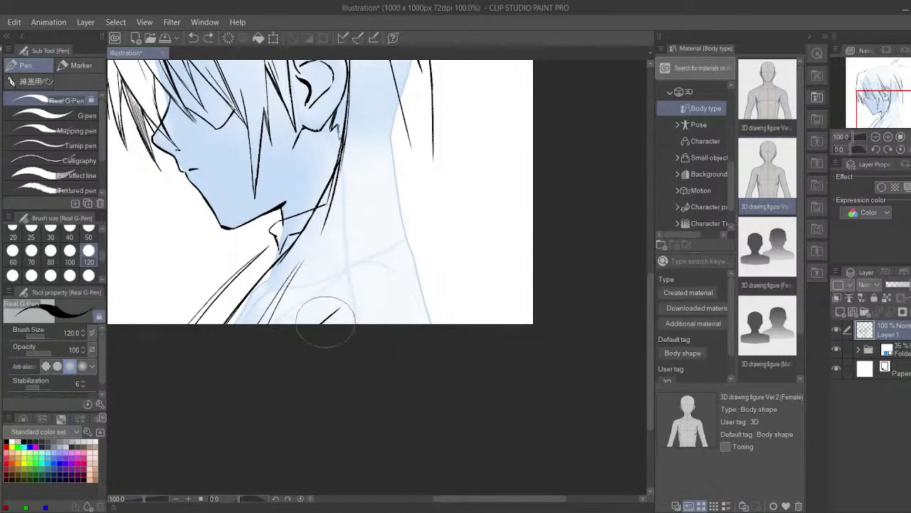
{"action": "scroll", "coordinate": [427, 163], "scroll_direction": "up", "scroll_amount": 1}
{"action": "scroll", "coordinate": [433, 152], "scroll_direction": "down", "scroll_amount": 2}
{"action": "scroll", "coordinate": [407, 315], "scroll_direction": "up", "scroll_amount": 2}
{"action": "scroll", "coordinate": [305, 336], "scroll_direction": "down", "scroll_amount": 1}
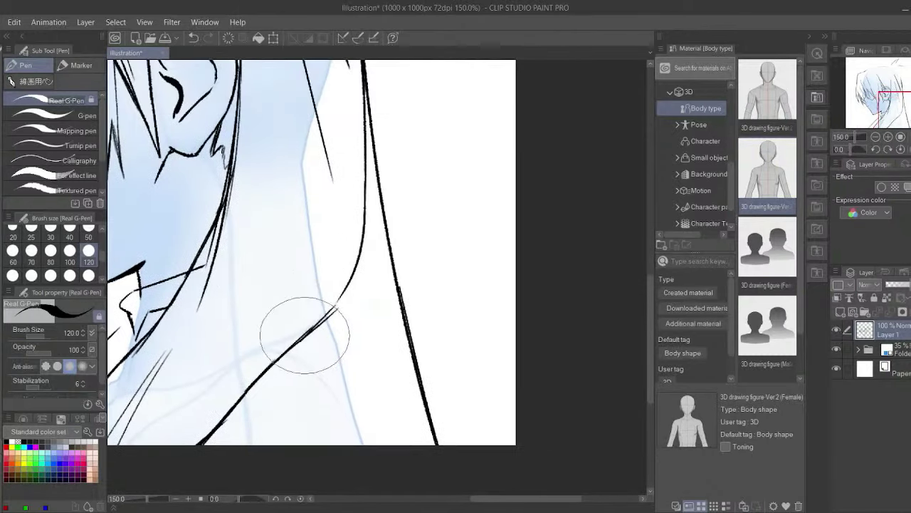
{"action": "scroll", "coordinate": [305, 336], "scroll_direction": "down", "scroll_amount": 2}
{"action": "scroll", "coordinate": [271, 356], "scroll_direction": "down", "scroll_amount": 1}
{"action": "scroll", "coordinate": [249, 388], "scroll_direction": "up", "scroll_amount": 3}
{"action": "scroll", "coordinate": [272, 326], "scroll_direction": "down", "scroll_amount": 1}
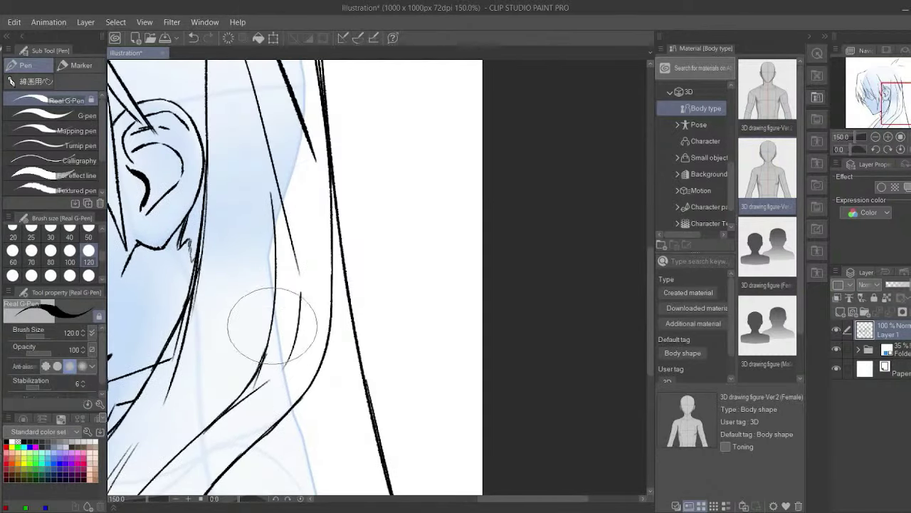
{"action": "scroll", "coordinate": [272, 326], "scroll_direction": "down", "scroll_amount": 1}
{"action": "scroll", "coordinate": [295, 375], "scroll_direction": "down", "scroll_amount": 1}
{"action": "scroll", "coordinate": [376, 254], "scroll_direction": "down", "scroll_amount": 1}
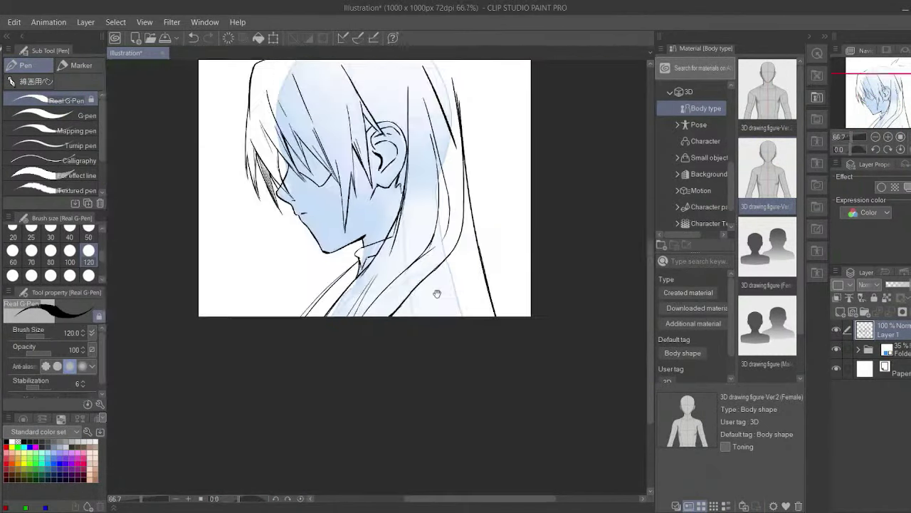
{"action": "scroll", "coordinate": [438, 293], "scroll_direction": "up", "scroll_amount": 1}
{"action": "scroll", "coordinate": [333, 314], "scroll_direction": "up", "scroll_amount": 1}
{"action": "scroll", "coordinate": [360, 266], "scroll_direction": "up", "scroll_amount": 3}
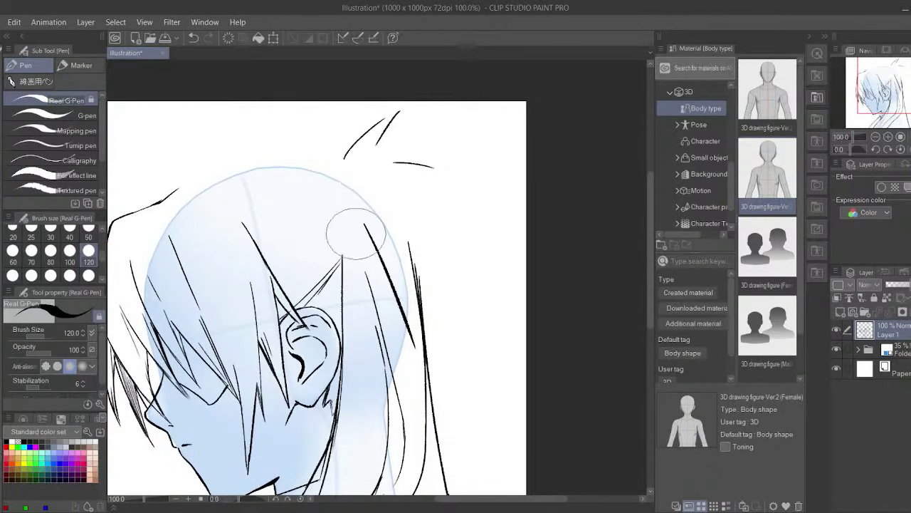
Pick brush sizes 50 and 120 from the size palette and zoom out to frame the top of the head
{"action": "left_click", "coordinate": [89, 236]}
{"action": "key", "text": "ctrl+minus"}
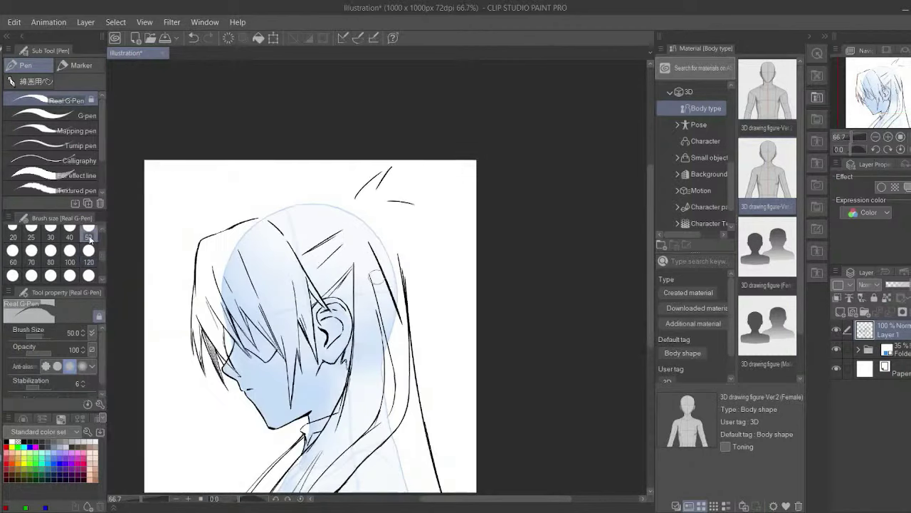
{"action": "scroll", "coordinate": [407, 245], "scroll_direction": "down", "scroll_amount": 2}
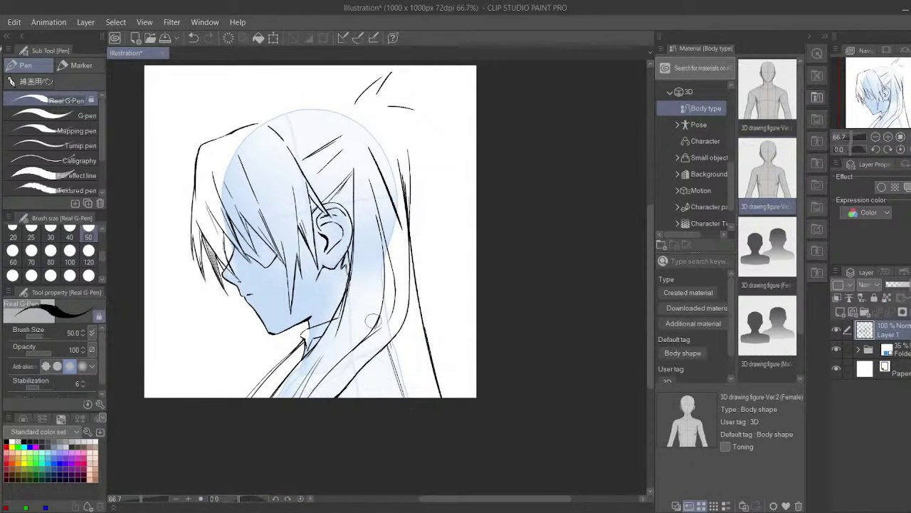
{"action": "left_click", "coordinate": [88, 250]}
{"action": "scroll", "coordinate": [275, 164], "scroll_direction": "up", "scroll_amount": 3}
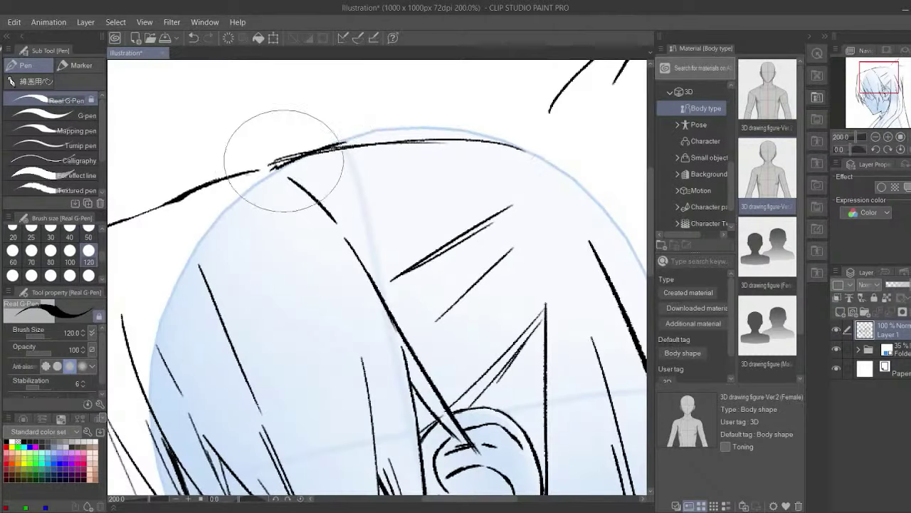
{"action": "scroll", "coordinate": [153, 275], "scroll_direction": "down", "scroll_amount": 4}
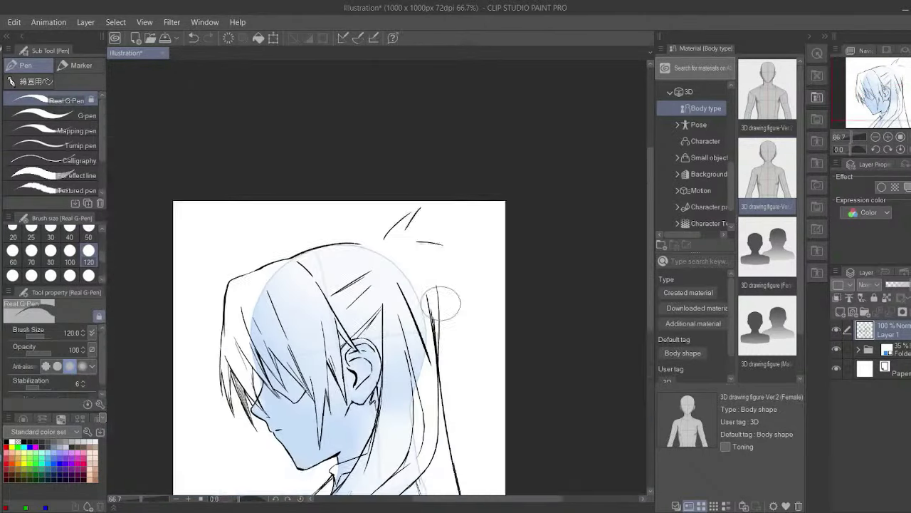
{"action": "left_click_drag", "start_coordinate": [176, 331], "coordinate": [197, 487]}
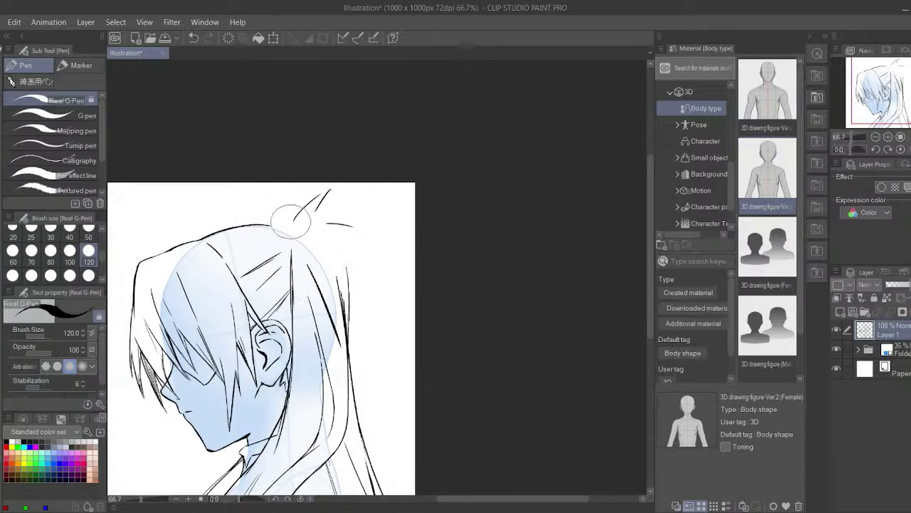
{"action": "scroll", "coordinate": [339, 214], "scroll_direction": "up", "scroll_amount": 1}
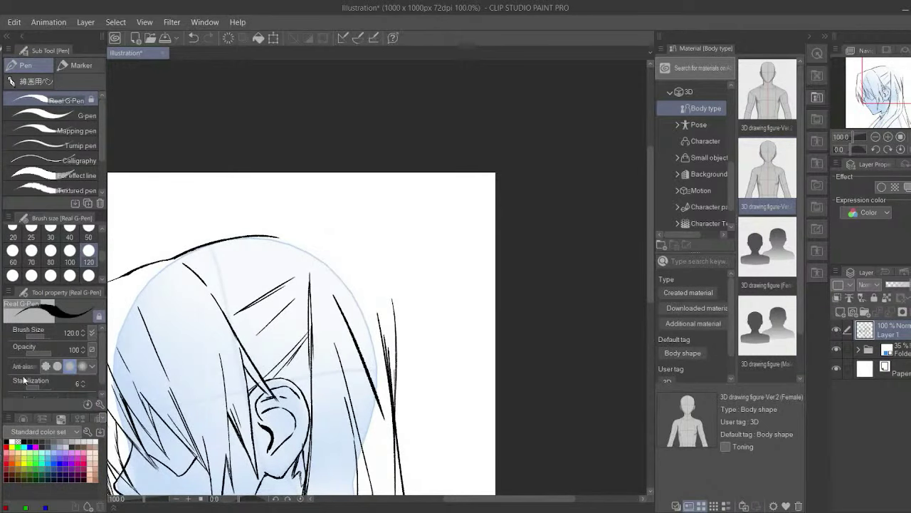
Ink a curved hair stroke arching over the crown and curving down its side
{"action": "left_click_drag", "start_coordinate": [275, 214], "coordinate": [399, 213]}
{"action": "left_click_drag", "start_coordinate": [401, 182], "coordinate": [407, 225]}
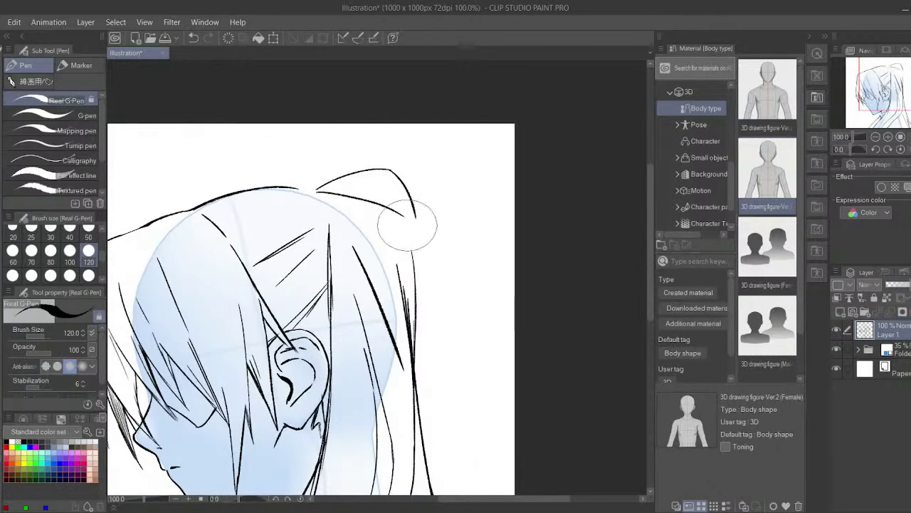
{"action": "scroll", "coordinate": [409, 221], "scroll_direction": "down", "scroll_amount": 3}
{"action": "scroll", "coordinate": [406, 197], "scroll_direction": "up", "scroll_amount": 4}
{"action": "scroll", "coordinate": [370, 186], "scroll_direction": "up", "scroll_amount": 2}
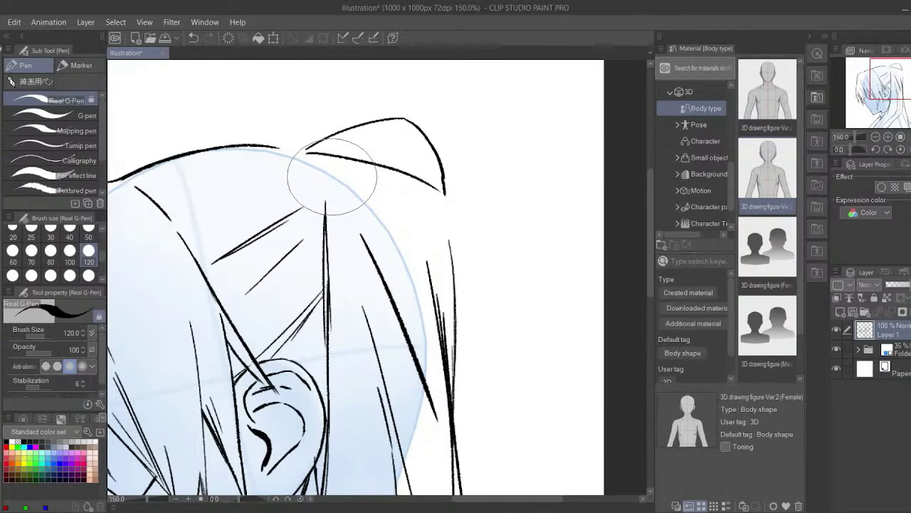
Close the hair band's left and bottom edges and rotate the canvas view 30 degrees
{"action": "mouse_move", "coordinate": [307, 151]}
{"action": "left_mouse_down"}
{"action": "mouse_move", "coordinate": [326, 207]}
{"action": "mouse_move", "coordinate": [445, 190]}
{"action": "left_mouse_up"}
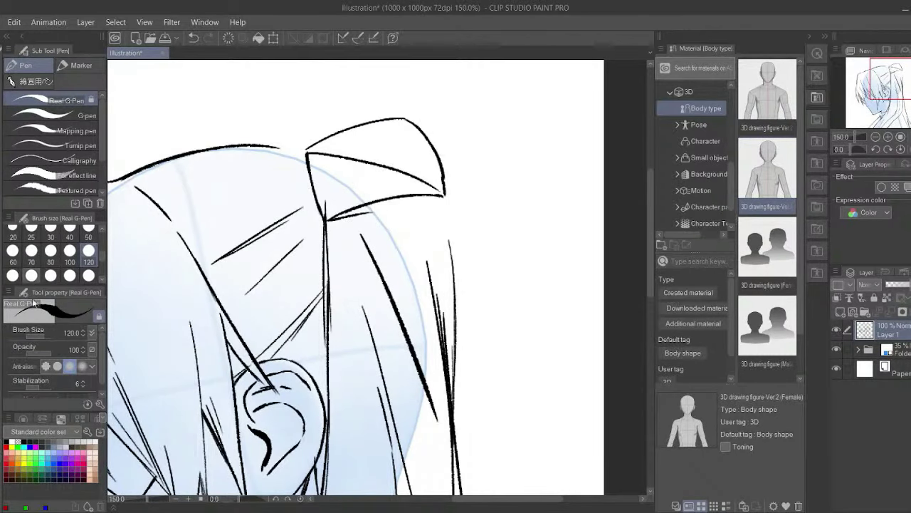
{"action": "scroll", "coordinate": [320, 186], "scroll_direction": "up", "scroll_amount": 1}
{"action": "scroll", "coordinate": [428, 121], "scroll_direction": "down", "scroll_amount": 1}
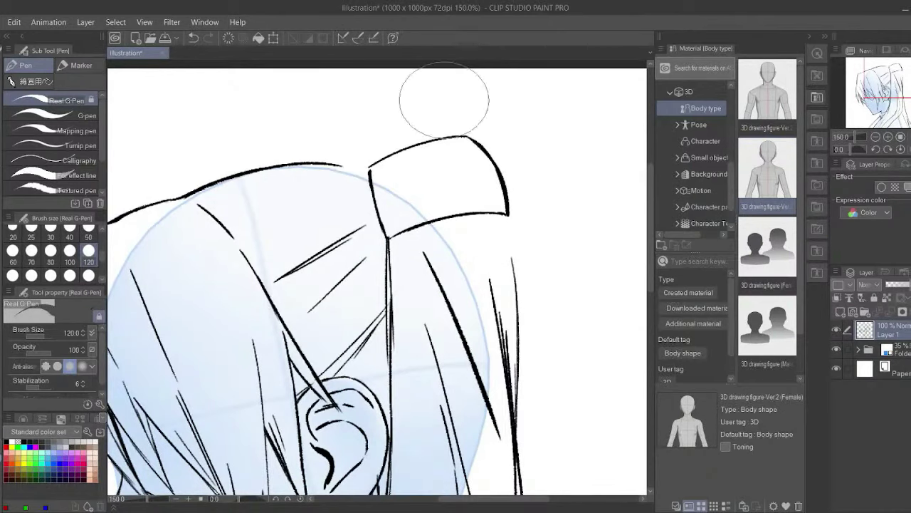
{"action": "key", "text": "minus"}
{"action": "key", "text": "minus"}
{"action": "scroll", "coordinate": [305, 173], "scroll_direction": "up", "scroll_amount": 1}
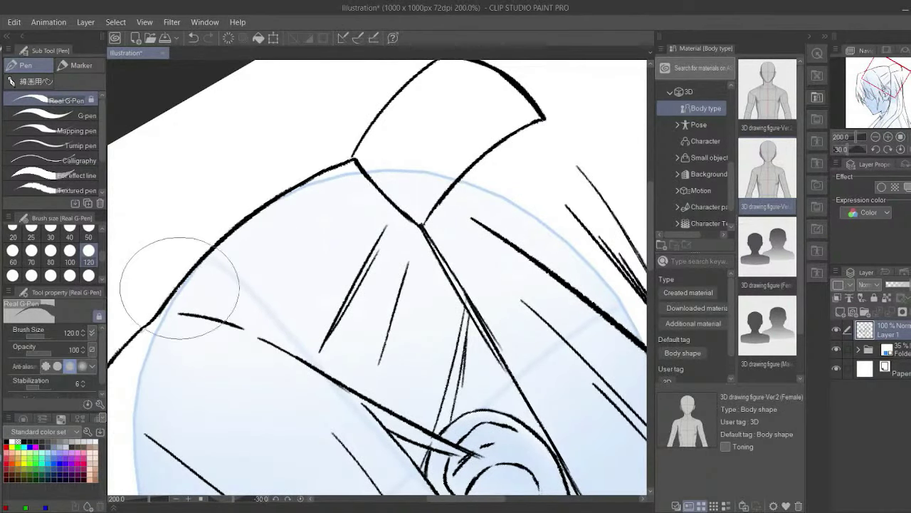
{"action": "scroll", "coordinate": [292, 285], "scroll_direction": "up", "scroll_amount": 2}
Reset the canvas rotation and undo the stray strands beside the ponytail
{"action": "key", "text": "ctrl+0"}
{"action": "scroll", "coordinate": [477, 235], "scroll_direction": "up", "scroll_amount": 3}
{"action": "scroll", "coordinate": [458, 223], "scroll_direction": "down", "scroll_amount": 2}
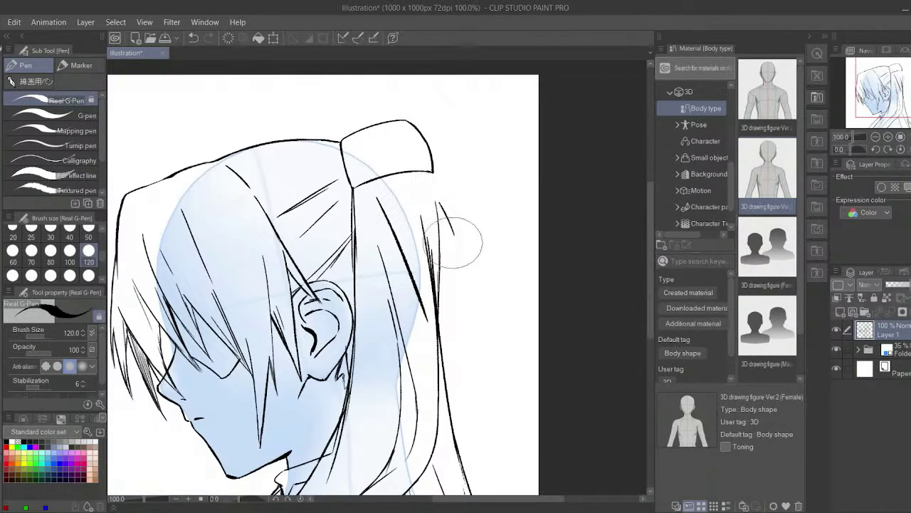
{"action": "scroll", "coordinate": [460, 186], "scroll_direction": "down", "scroll_amount": 2}
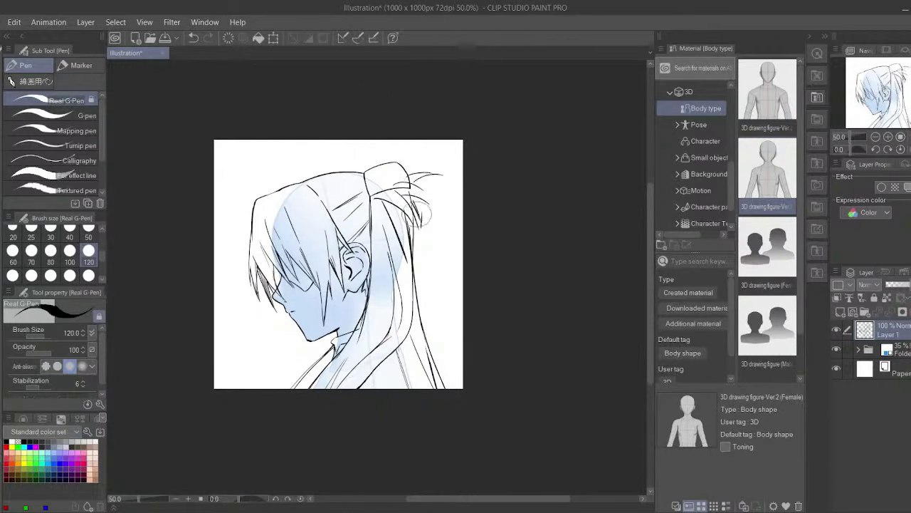
{"action": "scroll", "coordinate": [367, 184], "scroll_direction": "up", "scroll_amount": 2}
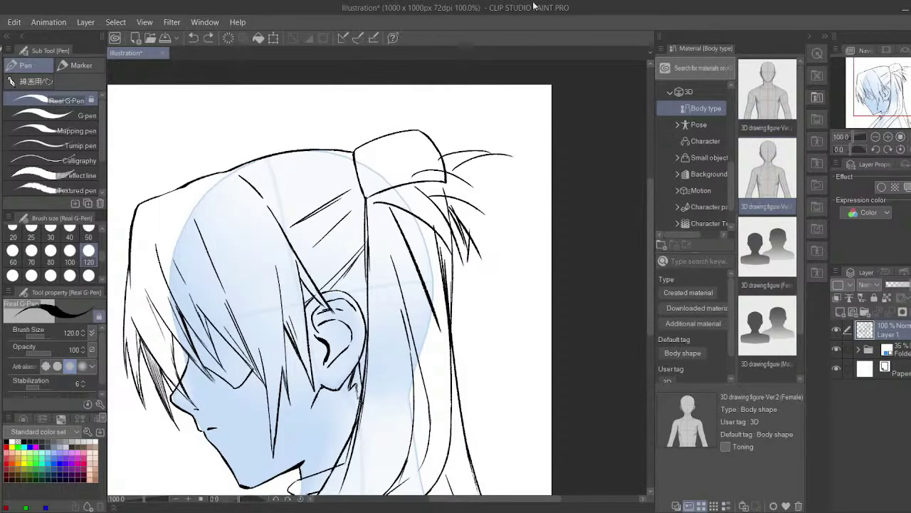
{"action": "key", "text": "ctrl+z"}
{"action": "key", "text": "ctrl+z"}
{"action": "key", "text": "ctrl+z"}
Set the Real G-Pen to size 100 and draw a short curve at the ponytail tip
{"action": "left_click_drag", "start_coordinate": [417, 218], "coordinate": [375, 259]}
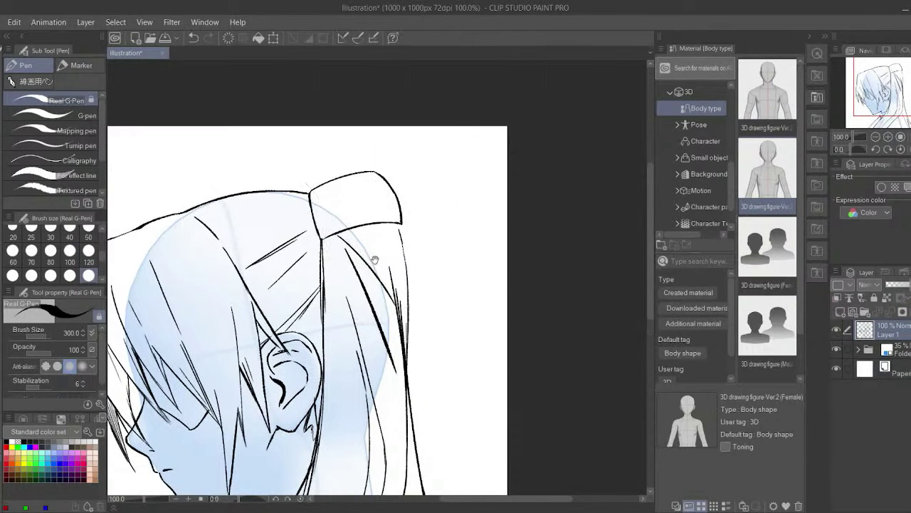
{"action": "key", "text": "bracketright"}
{"action": "key", "text": "bracketright"}
{"action": "key", "text": "bracketright"}
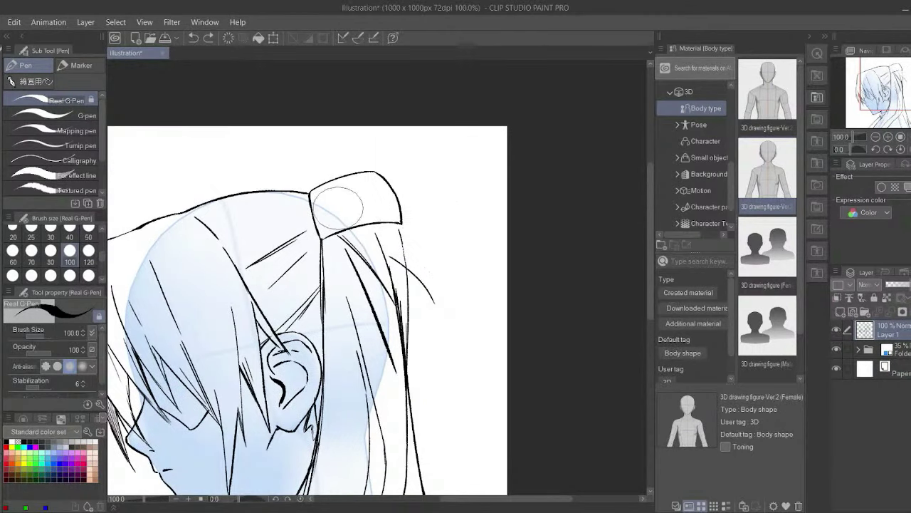
{"action": "left_click_drag", "start_coordinate": [357, 174], "coordinate": [365, 190]}
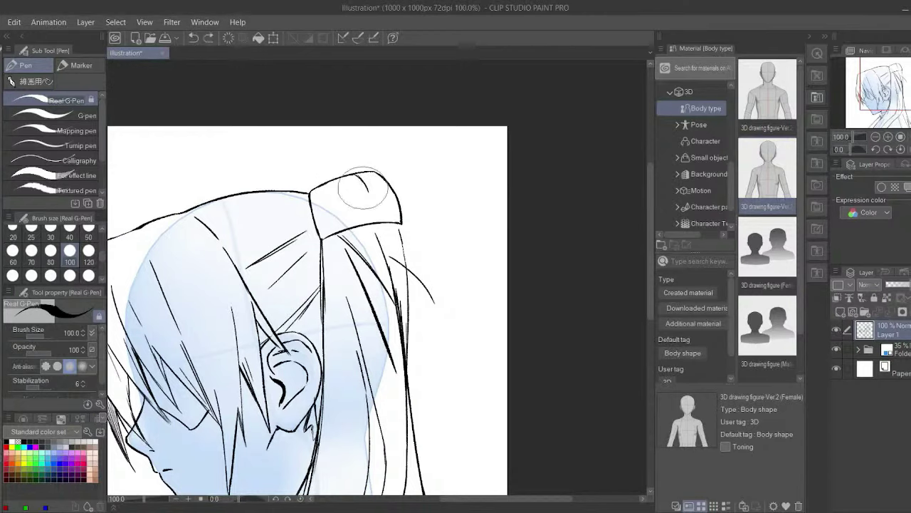
At brush size 120, draw three curved hair strands to the right of the ponytail tie
{"action": "scroll", "coordinate": [369, 171], "scroll_direction": "up", "scroll_amount": 2}
{"action": "key", "text": "bracketright"}
{"action": "scroll", "coordinate": [400, 243], "scroll_direction": "down", "scroll_amount": 1}
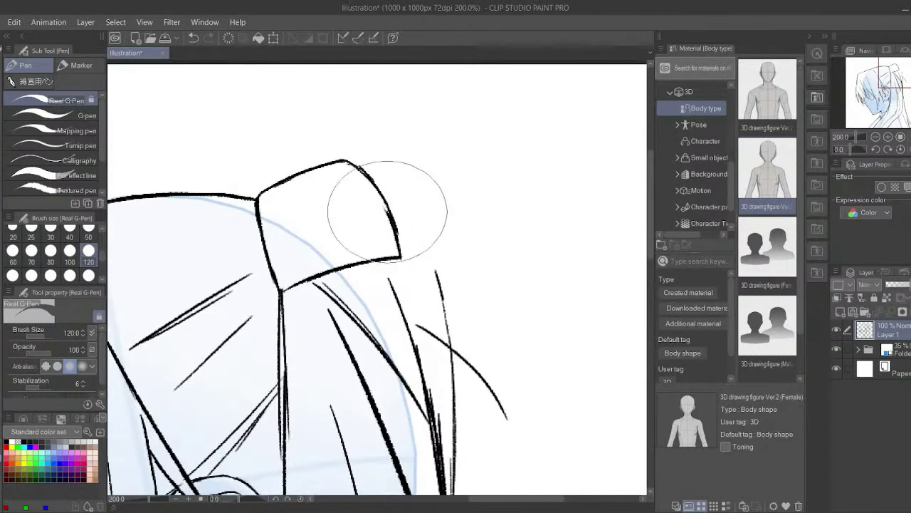
{"action": "scroll", "coordinate": [427, 246], "scroll_direction": "down", "scroll_amount": 3}
{"action": "scroll", "coordinate": [427, 246], "scroll_direction": "up", "scroll_amount": 3}
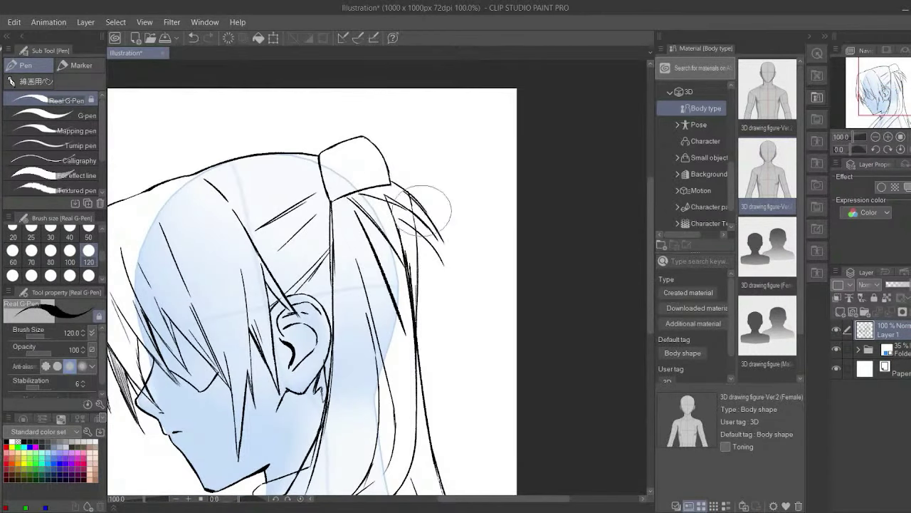
{"action": "scroll", "coordinate": [425, 209], "scroll_direction": "up", "scroll_amount": 2}
{"action": "left_click_drag", "start_coordinate": [254, 246], "coordinate": [281, 317]}
{"action": "left_click_drag", "start_coordinate": [392, 234], "coordinate": [484, 249]}
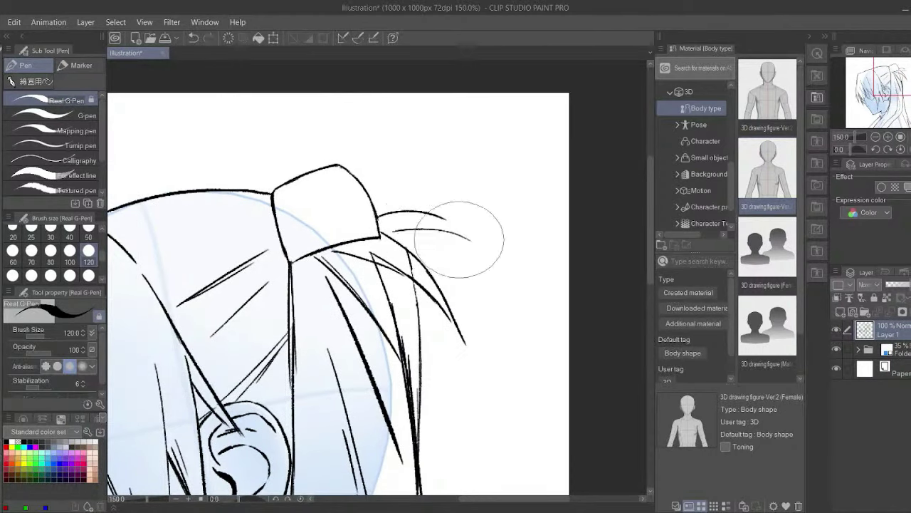
{"action": "left_click_drag", "start_coordinate": [379, 212], "coordinate": [445, 221]}
Undo the last hair stroke with Ctrl+Z
{"action": "scroll", "coordinate": [419, 169], "scroll_direction": "down", "scroll_amount": 2}
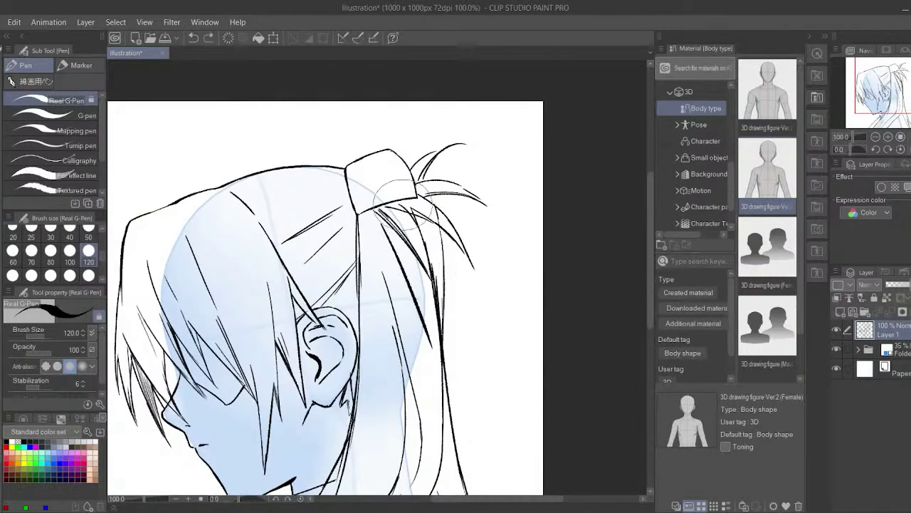
{"action": "scroll", "coordinate": [399, 195], "scroll_direction": "down", "scroll_amount": 2}
{"action": "scroll", "coordinate": [398, 196], "scroll_direction": "up", "scroll_amount": 1}
{"action": "scroll", "coordinate": [336, 167], "scroll_direction": "up", "scroll_amount": 3}
{"action": "scroll", "coordinate": [335, 166], "scroll_direction": "up", "scroll_amount": 2}
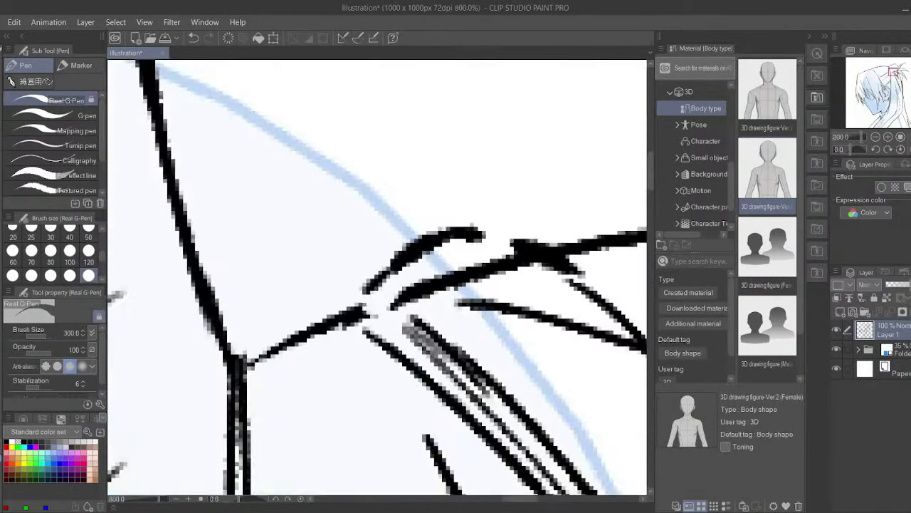
{"action": "scroll", "coordinate": [335, 254], "scroll_direction": "down", "scroll_amount": 3}
{"action": "scroll", "coordinate": [366, 304], "scroll_direction": "down", "scroll_amount": 1}
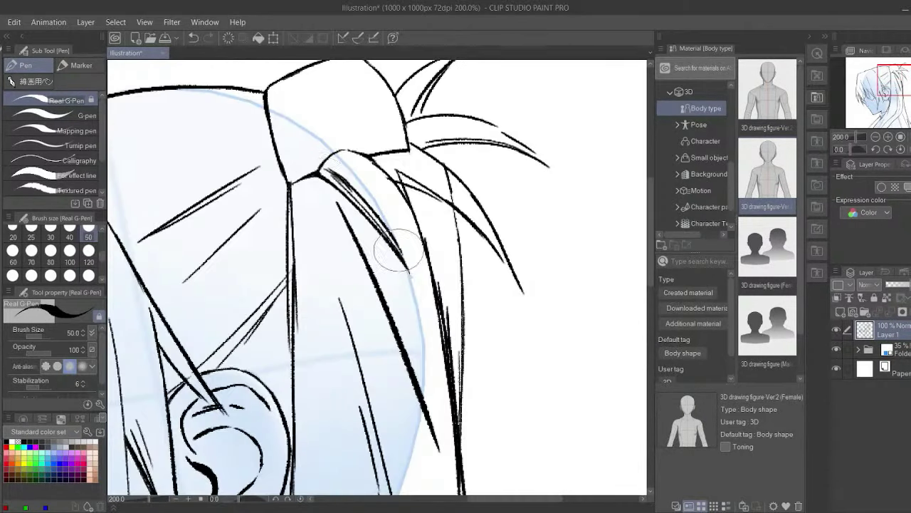
{"action": "scroll", "coordinate": [390, 303], "scroll_direction": "up", "scroll_amount": 2}
{"action": "scroll", "coordinate": [306, 153], "scroll_direction": "down", "scroll_amount": 3}
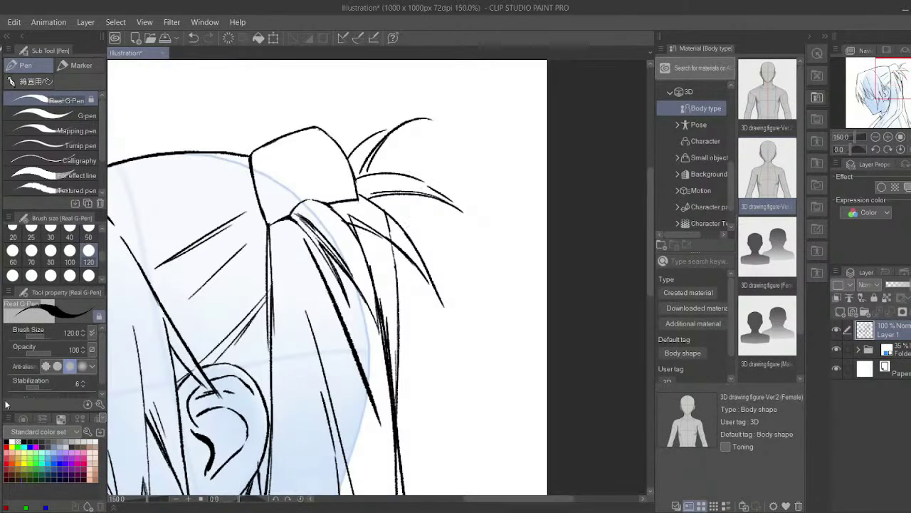
{"action": "scroll", "coordinate": [298, 241], "scroll_direction": "up", "scroll_amount": 3}
{"action": "scroll", "coordinate": [336, 223], "scroll_direction": "down", "scroll_amount": 4}
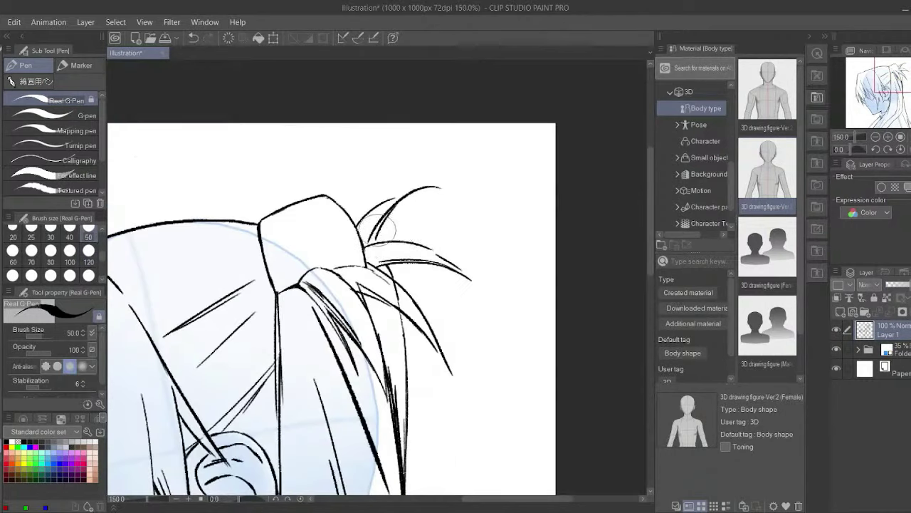
{"action": "scroll", "coordinate": [336, 224], "scroll_direction": "down", "scroll_amount": 1}
{"action": "key", "text": "ctrl+z"}
{"action": "scroll", "coordinate": [375, 180], "scroll_direction": "up", "scroll_amount": 2}
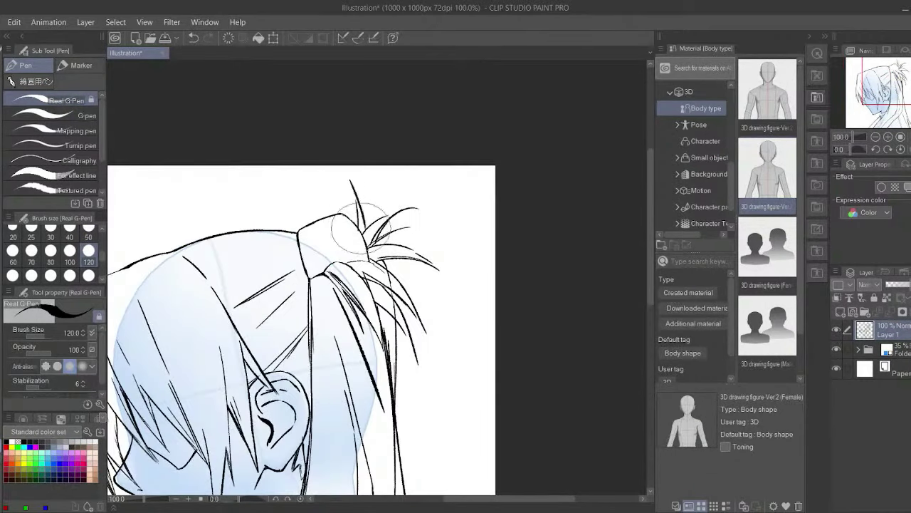
{"action": "scroll", "coordinate": [584, 149], "scroll_direction": "down", "scroll_amount": 3}
{"action": "scroll", "coordinate": [376, 205], "scroll_direction": "up", "scroll_amount": 3}
Set the Real G-Pen size to 120
{"action": "scroll", "coordinate": [396, 222], "scroll_direction": "up", "scroll_amount": 1}
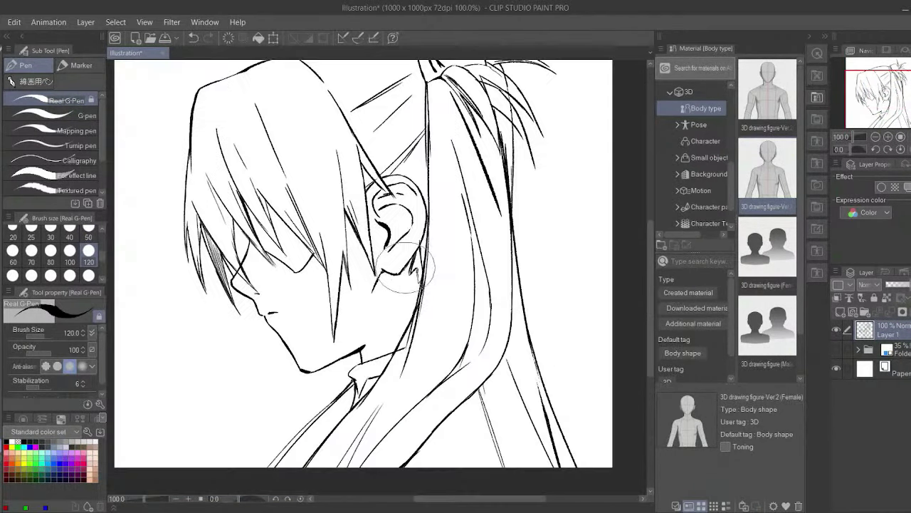
{"action": "scroll", "coordinate": [387, 295], "scroll_direction": "up", "scroll_amount": 3}
{"action": "scroll", "coordinate": [459, 305], "scroll_direction": "down", "scroll_amount": 2}
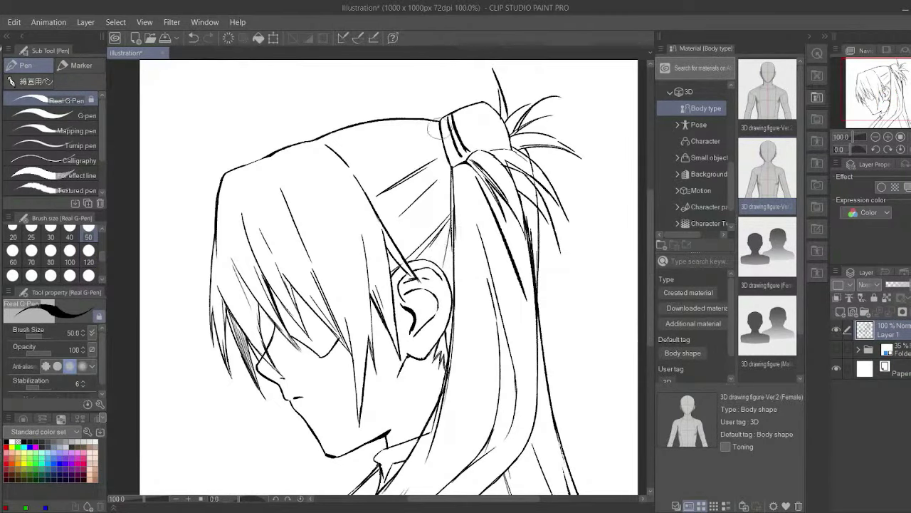
{"action": "scroll", "coordinate": [486, 357], "scroll_direction": "up", "scroll_amount": 2}
{"action": "scroll", "coordinate": [468, 244], "scroll_direction": "down", "scroll_amount": 2}
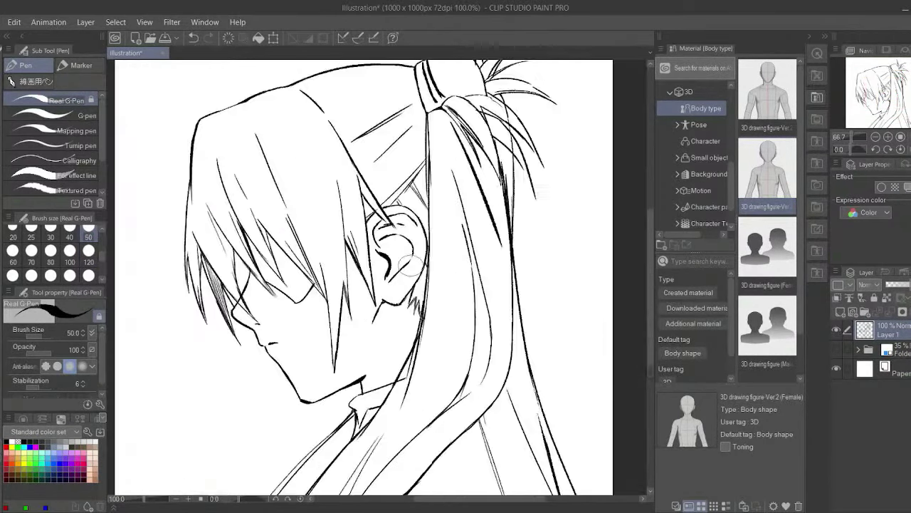
{"action": "scroll", "coordinate": [467, 244], "scroll_direction": "down", "scroll_amount": 1}
{"action": "scroll", "coordinate": [342, 286], "scroll_direction": "up", "scroll_amount": 2}
{"action": "left_click", "coordinate": [89, 250]}
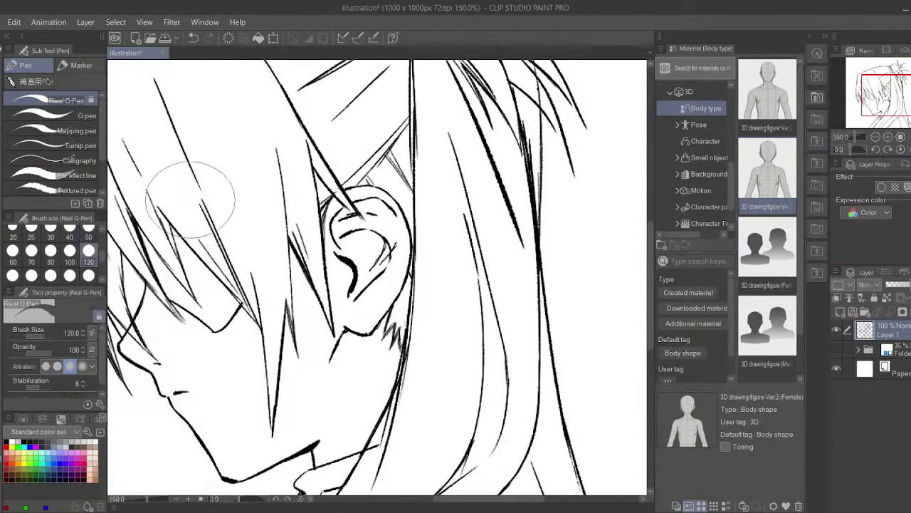
{"action": "scroll", "coordinate": [385, 214], "scroll_direction": "down", "scroll_amount": 3}
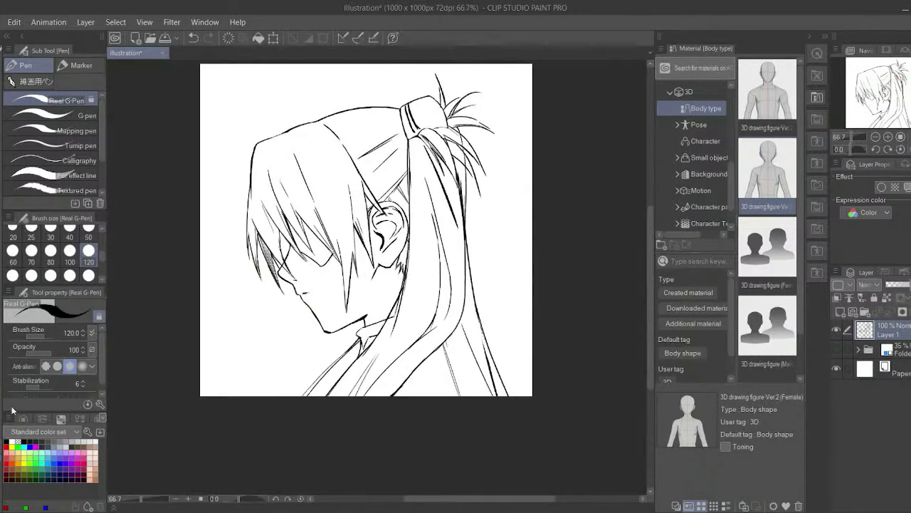
{"action": "scroll", "coordinate": [384, 213], "scroll_direction": "up", "scroll_amount": 3}
{"action": "scroll", "coordinate": [383, 211], "scroll_direction": "up", "scroll_amount": 1}
{"action": "scroll", "coordinate": [383, 210], "scroll_direction": "down", "scroll_amount": 3}
{"action": "scroll", "coordinate": [248, 146], "scroll_direction": "up", "scroll_amount": 3}
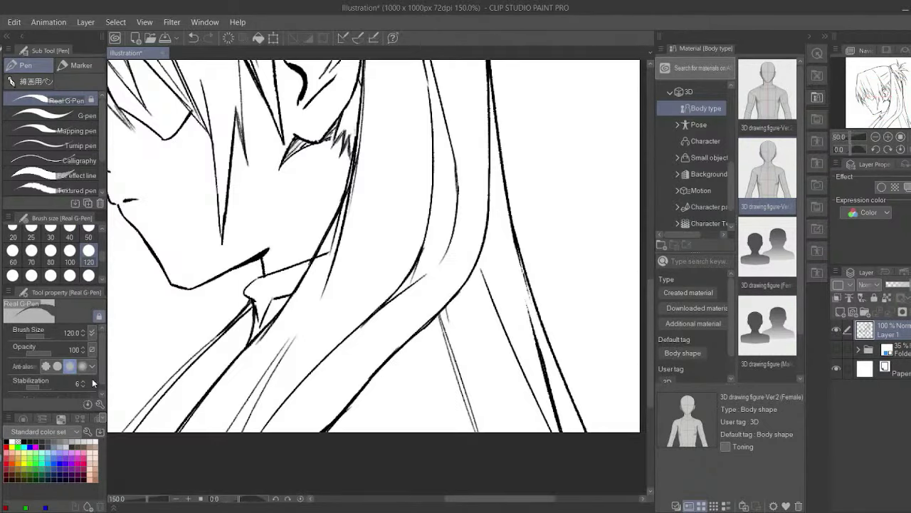
{"action": "scroll", "coordinate": [320, 213], "scroll_direction": "down", "scroll_amount": 3}
{"action": "scroll", "coordinate": [416, 252], "scroll_direction": "up", "scroll_amount": 3}
{"action": "scroll", "coordinate": [415, 252], "scroll_direction": "up", "scroll_amount": 1}
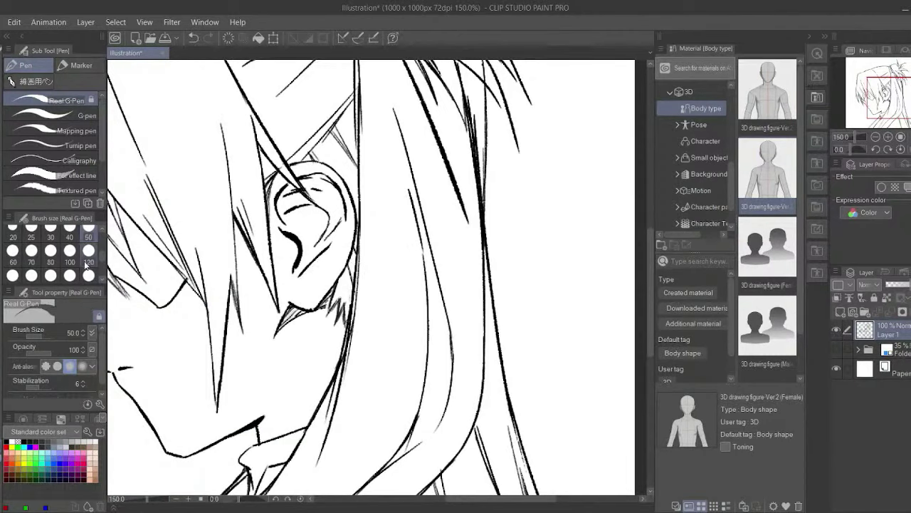
{"action": "scroll", "coordinate": [347, 299], "scroll_direction": "down", "scroll_amount": 2}
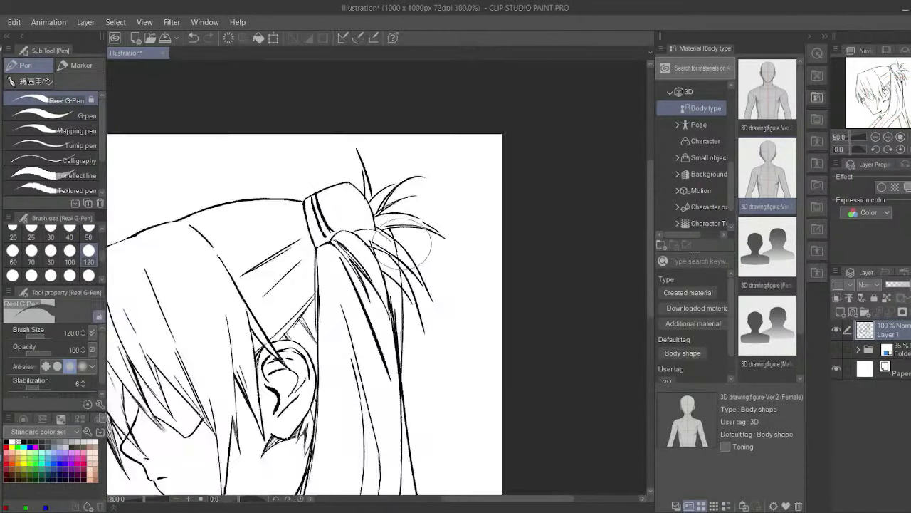
{"action": "scroll", "coordinate": [363, 156], "scroll_direction": "up", "scroll_amount": 3}
{"action": "scroll", "coordinate": [368, 140], "scroll_direction": "up", "scroll_amount": 2}
{"action": "scroll", "coordinate": [368, 140], "scroll_direction": "down", "scroll_amount": 3}
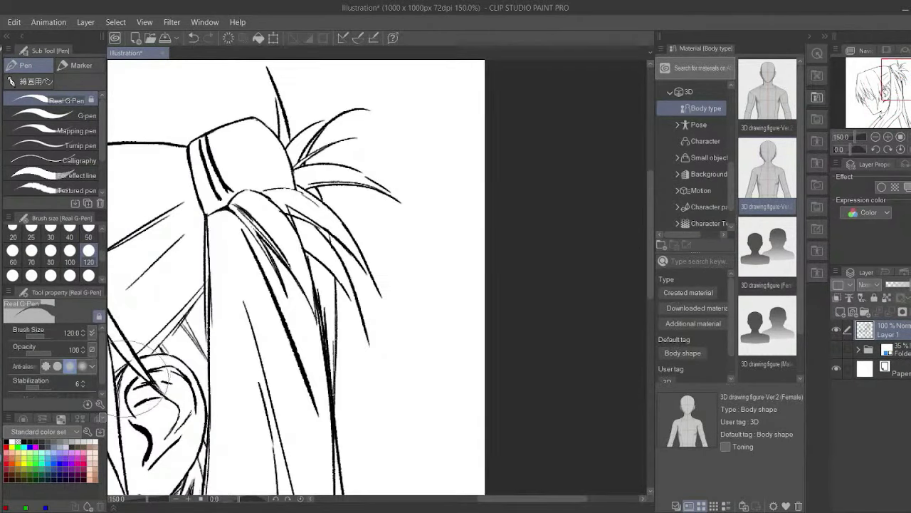
{"action": "scroll", "coordinate": [235, 122], "scroll_direction": "up", "scroll_amount": 1}
{"action": "scroll", "coordinate": [224, 265], "scroll_direction": "up", "scroll_amount": 2}
{"action": "scroll", "coordinate": [356, 264], "scroll_direction": "down", "scroll_amount": 6}
{"action": "scroll", "coordinate": [363, 260], "scroll_direction": "up", "scroll_amount": 4}
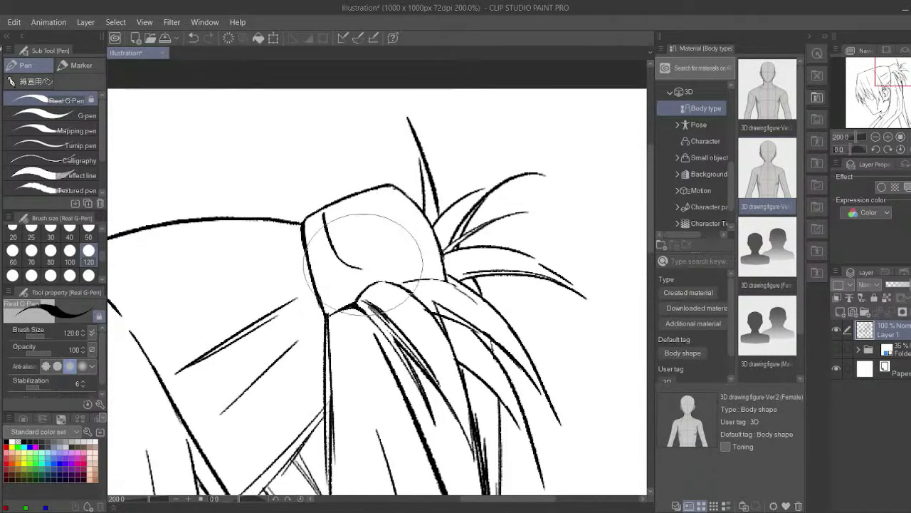
{"action": "scroll", "coordinate": [363, 257], "scroll_direction": "up", "scroll_amount": 4}
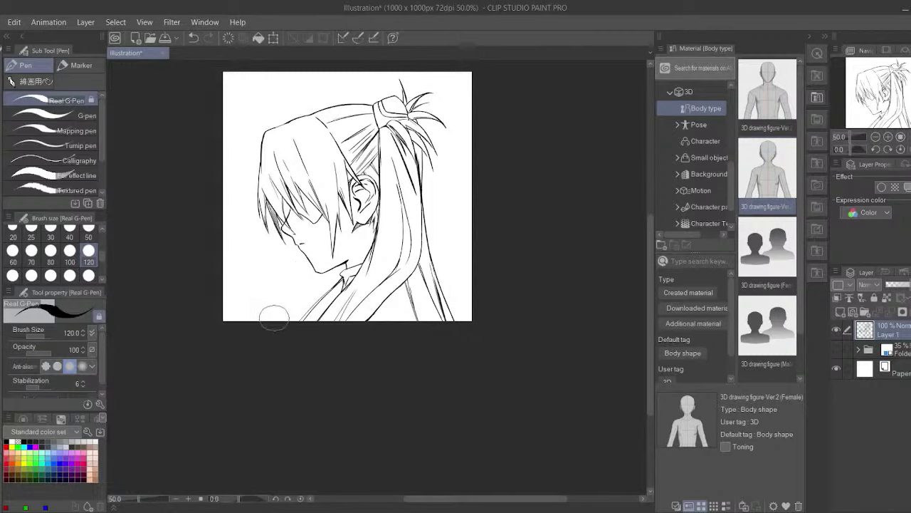
Zoom to 100% on the face and draw new hair strands above the hair tie
{"action": "key", "text": "ctrl+alt+0"}
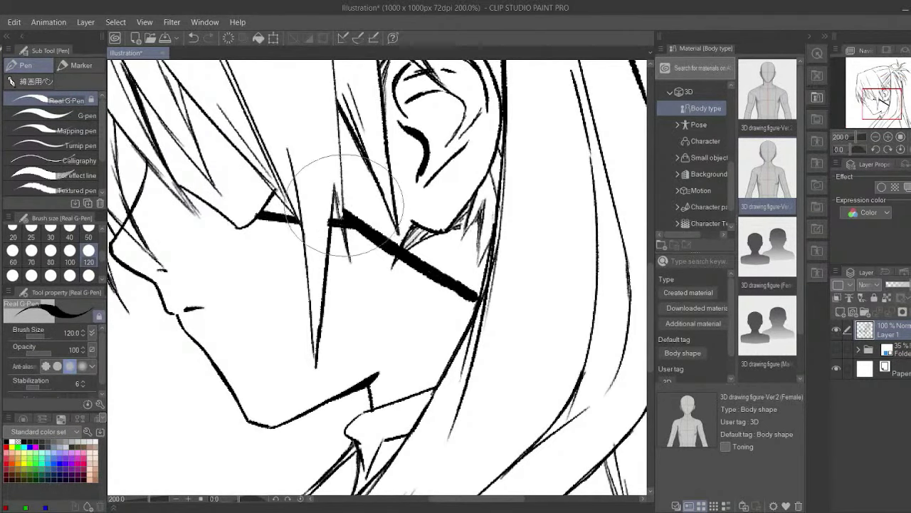
{"action": "key", "text": "ctrl+plus"}
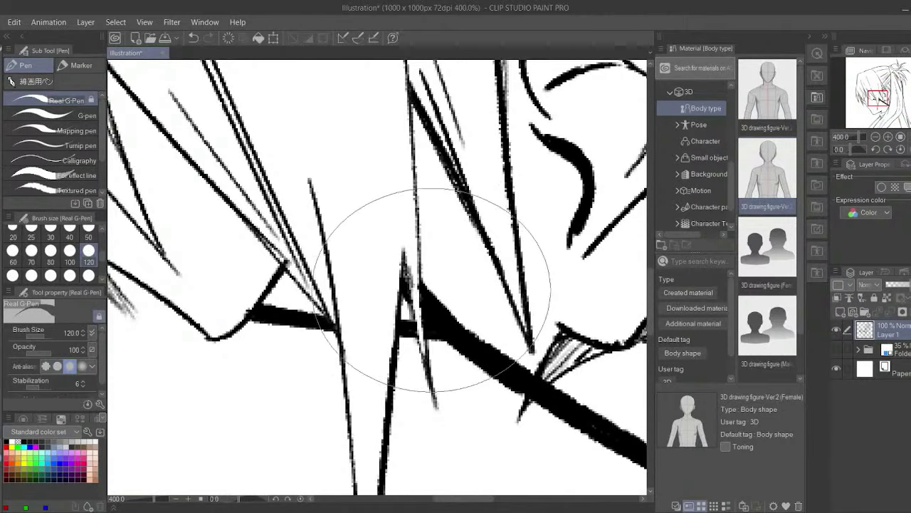
{"action": "key", "text": "ctrl+alt+0"}
{"action": "scroll", "coordinate": [503, 294], "scroll_direction": "down", "scroll_amount": 2}
{"action": "scroll", "coordinate": [428, 178], "scroll_direction": "up", "scroll_amount": 2}
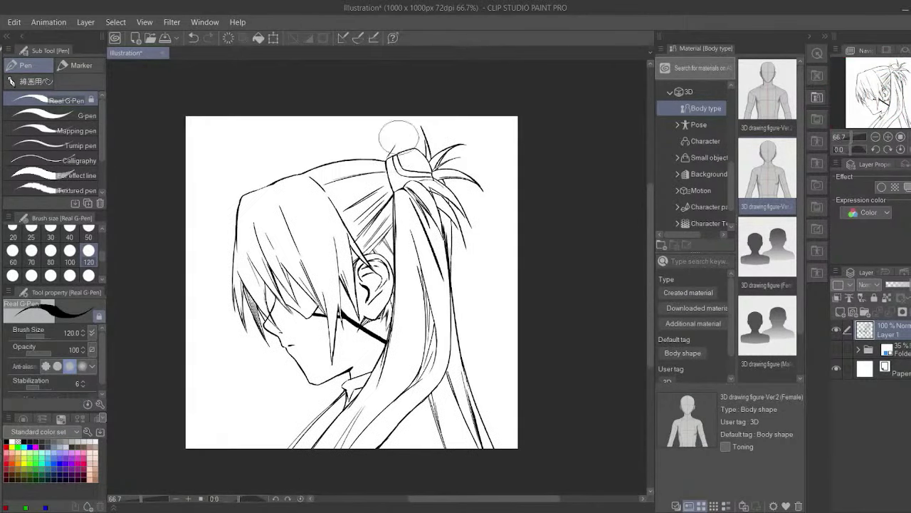
{"action": "scroll", "coordinate": [399, 149], "scroll_direction": "up", "scroll_amount": 3}
{"action": "mouse_move", "coordinate": [400, 151]}
{"action": "left_mouse_down"}
{"action": "mouse_move", "coordinate": [444, 93]}
{"action": "mouse_move", "coordinate": [435, 109]}
{"action": "left_mouse_up"}
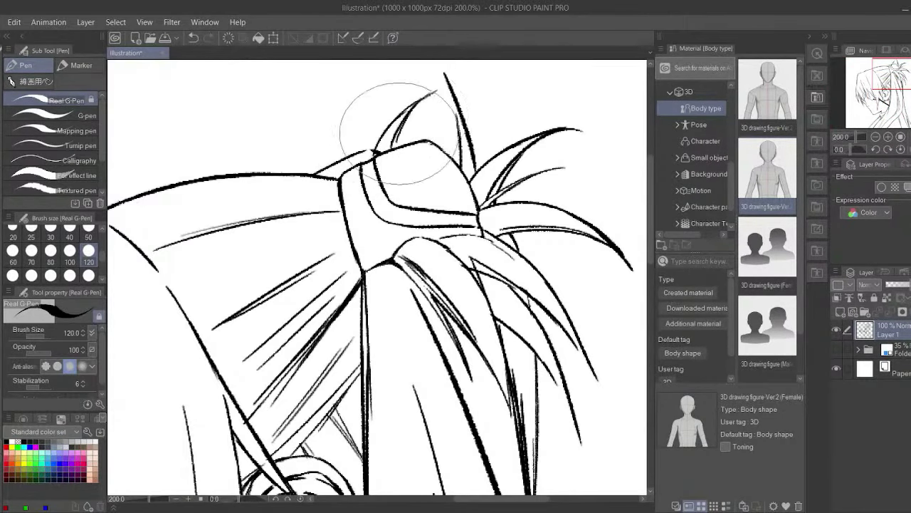
{"action": "scroll", "coordinate": [394, 208], "scroll_direction": "down", "scroll_amount": 1}
{"action": "scroll", "coordinate": [396, 183], "scroll_direction": "up", "scroll_amount": 3}
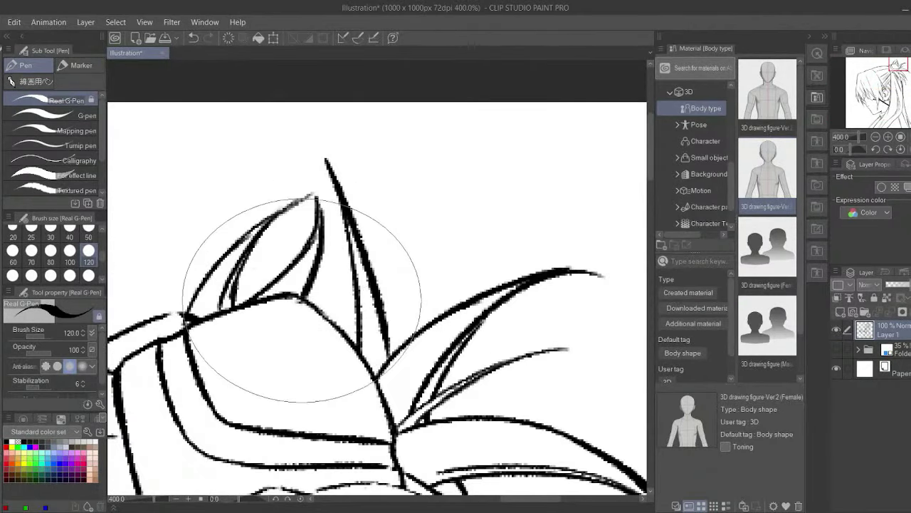
{"action": "scroll", "coordinate": [552, 323], "scroll_direction": "down", "scroll_amount": 5}
{"action": "scroll", "coordinate": [552, 323], "scroll_direction": "up", "scroll_amount": 3}
{"action": "scroll", "coordinate": [427, 81], "scroll_direction": "up", "scroll_amount": 2}
Adjust the pen size: slightly thinner, up to 300, then step it back down
{"action": "key", "text": "bracketleft"}
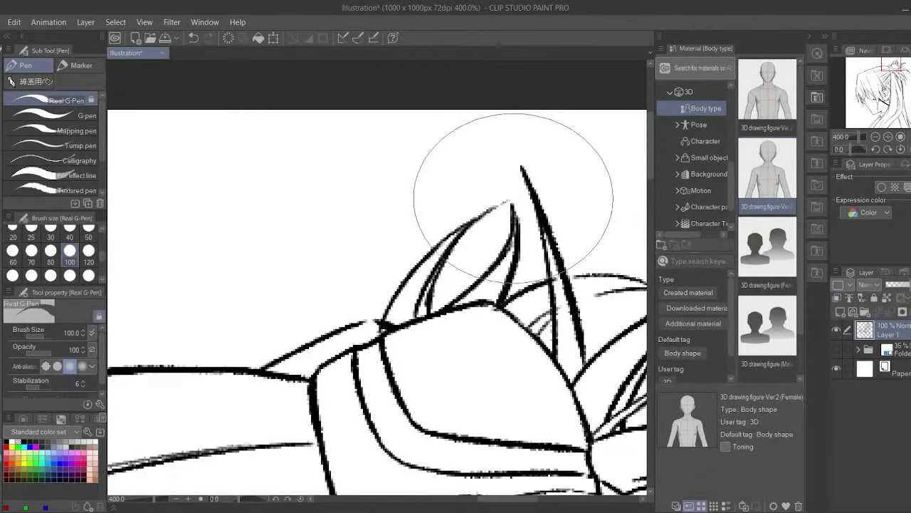
{"action": "scroll", "coordinate": [513, 162], "scroll_direction": "down", "scroll_amount": 1}
{"action": "scroll", "coordinate": [549, 183], "scroll_direction": "down", "scroll_amount": 5}
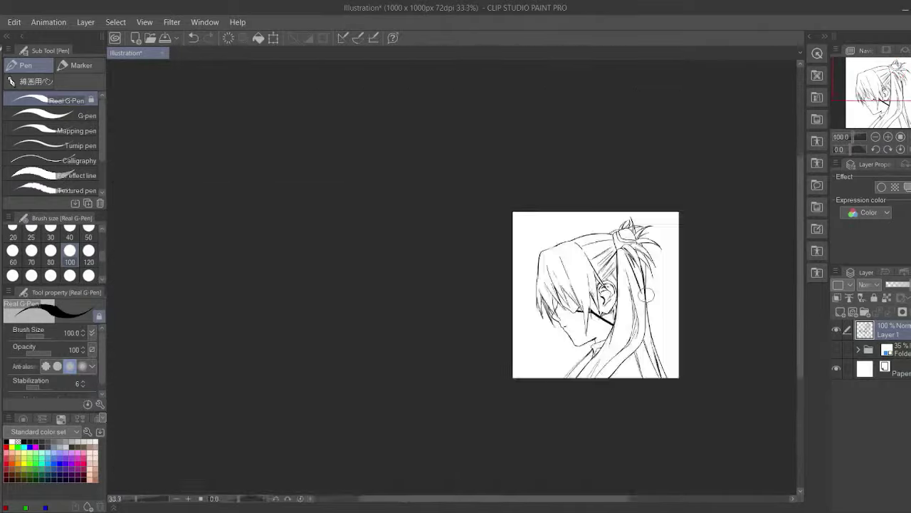
{"action": "scroll", "coordinate": [596, 295], "scroll_direction": "up", "scroll_amount": 4}
{"action": "scroll", "coordinate": [385, 214], "scroll_direction": "down", "scroll_amount": 1}
{"action": "scroll", "coordinate": [370, 235], "scroll_direction": "down", "scroll_amount": 1}
{"action": "scroll", "coordinate": [364, 249], "scroll_direction": "down", "scroll_amount": 1}
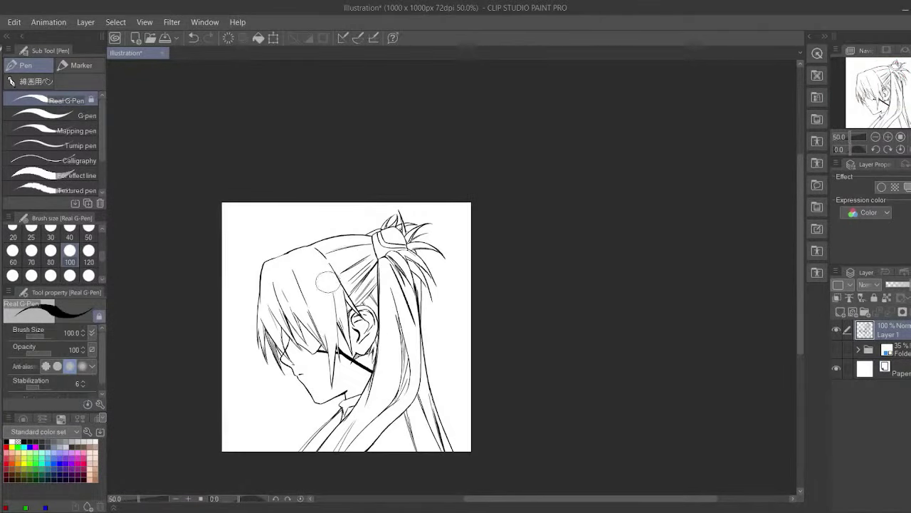
{"action": "scroll", "coordinate": [363, 256], "scroll_direction": "down", "scroll_amount": 1}
{"action": "key", "text": "bracketright"}
{"action": "key", "text": "bracketright"}
{"action": "key", "text": "bracketright"}
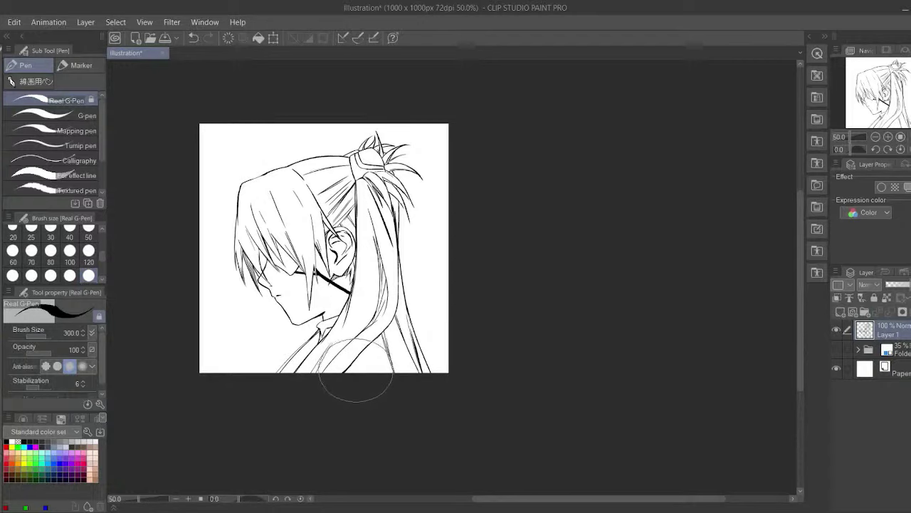
{"action": "scroll", "coordinate": [362, 364], "scroll_direction": "up", "scroll_amount": 1}
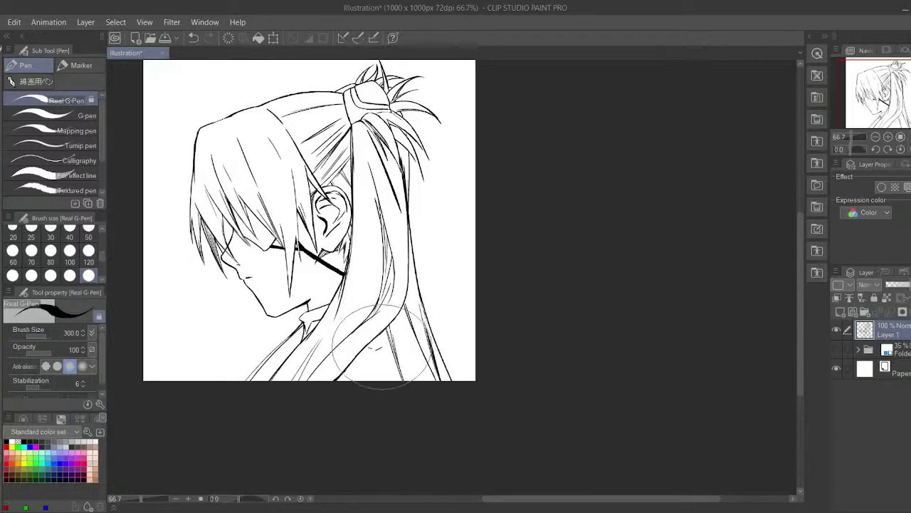
{"action": "scroll", "coordinate": [346, 346], "scroll_direction": "up", "scroll_amount": 3}
{"action": "scroll", "coordinate": [399, 313], "scroll_direction": "down", "scroll_amount": 3}
{"action": "scroll", "coordinate": [448, 270], "scroll_direction": "up", "scroll_amount": 3}
{"action": "key", "text": "bracketleft"}
{"action": "key", "text": "bracketleft"}
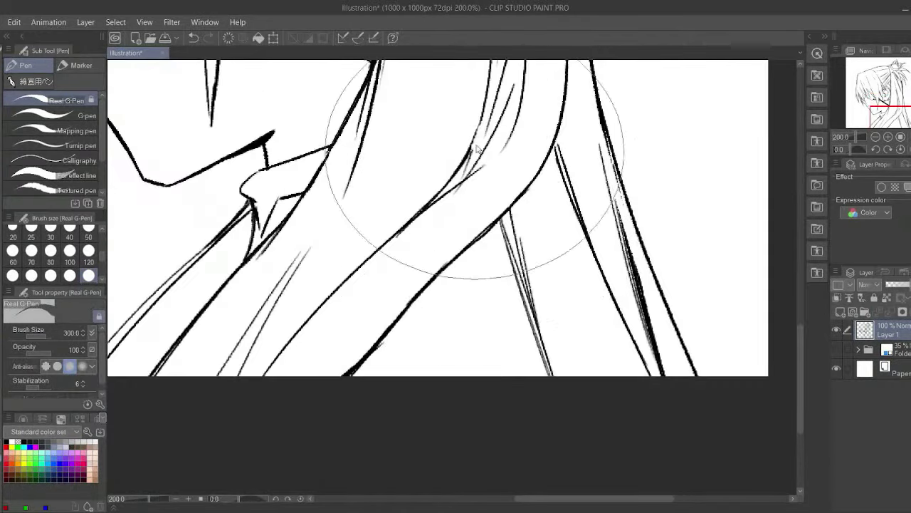
{"action": "key", "text": "bracketleft"}
{"action": "key", "text": "bracketleft"}
{"action": "scroll", "coordinate": [335, 153], "scroll_direction": "down", "scroll_amount": 2}
{"action": "key", "text": "bracketleft"}
{"action": "scroll", "coordinate": [402, 269], "scroll_direction": "down", "scroll_amount": 2}
{"action": "scroll", "coordinate": [402, 269], "scroll_direction": "up", "scroll_amount": 1}
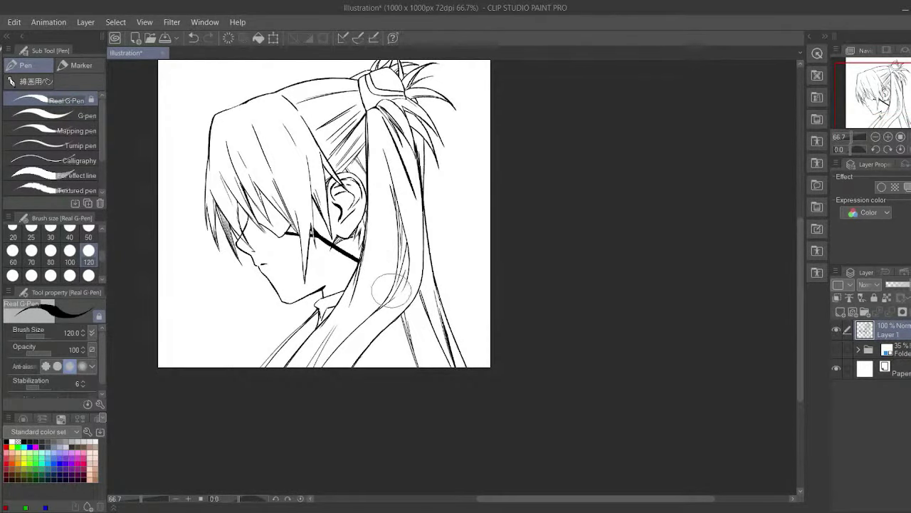
{"action": "scroll", "coordinate": [285, 398], "scroll_direction": "up", "scroll_amount": 4}
{"action": "scroll", "coordinate": [314, 378], "scroll_direction": "up", "scroll_amount": 1}
{"action": "scroll", "coordinate": [391, 335], "scroll_direction": "down", "scroll_amount": 5}
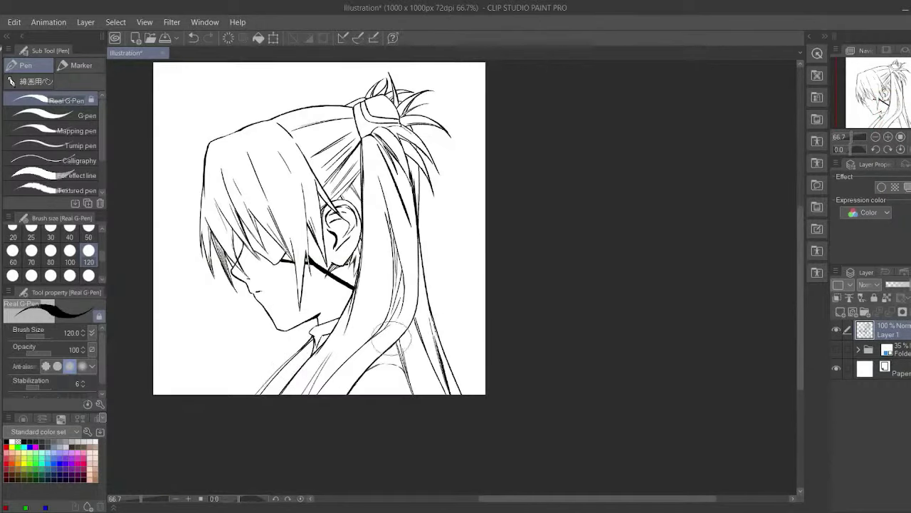
{"action": "scroll", "coordinate": [314, 345], "scroll_direction": "up", "scroll_amount": 5}
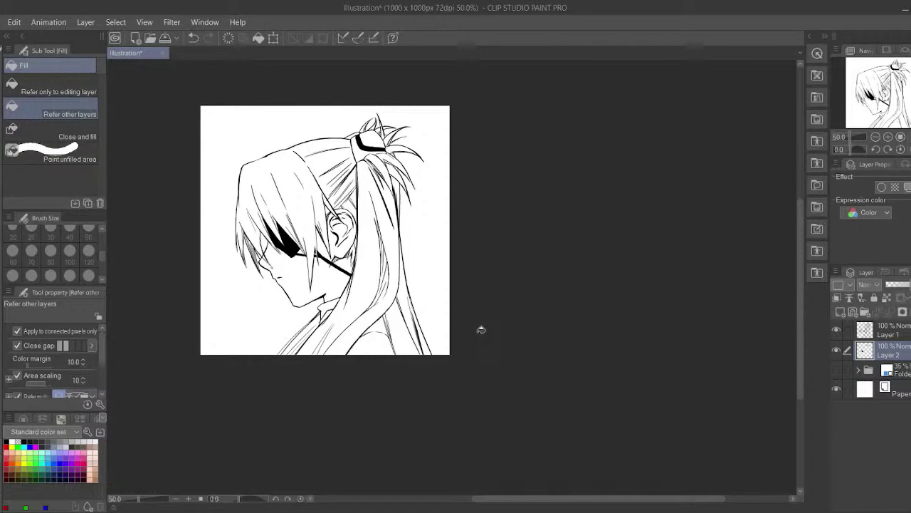
Return to the line art layer with the pen and draw a curved hair strand below the arc
{"action": "left_click", "coordinate": [892, 335]}
{"action": "key", "text": "p"}
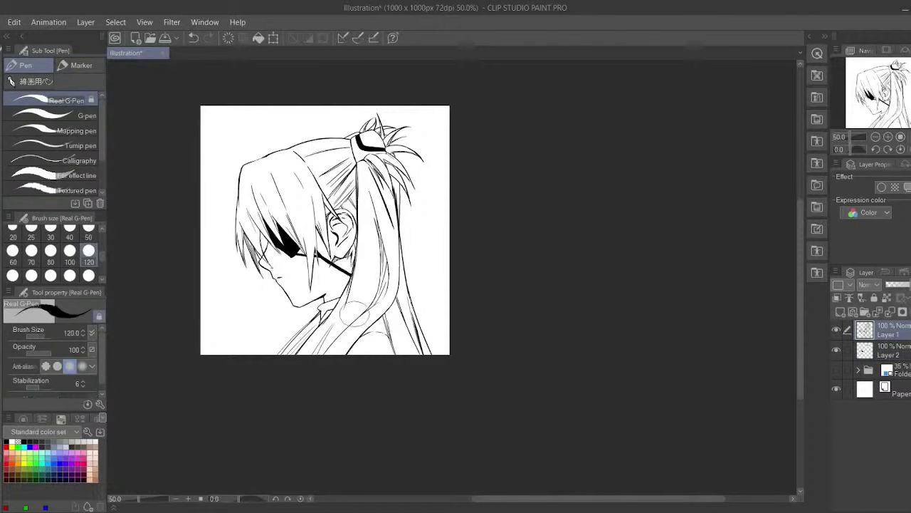
{"action": "scroll", "coordinate": [264, 263], "scroll_direction": "up", "scroll_amount": 5}
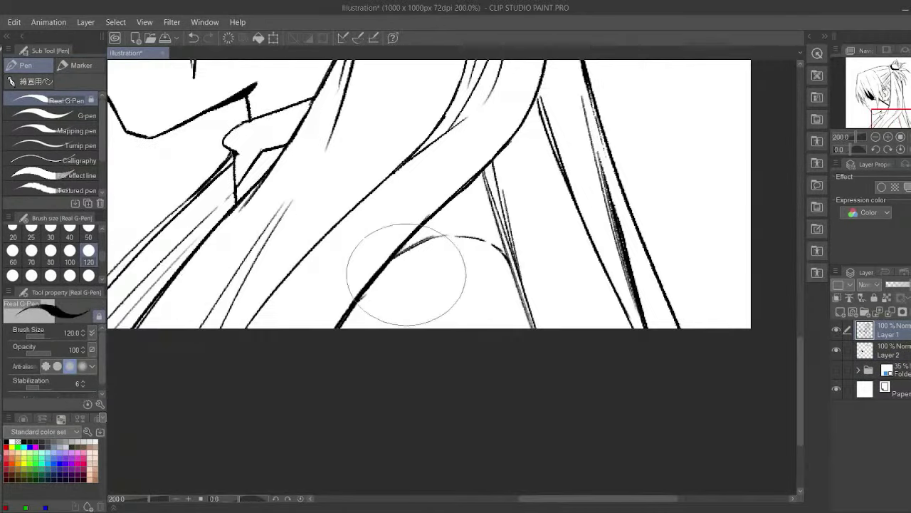
{"action": "left_click_drag", "start_coordinate": [399, 299], "coordinate": [538, 305]}
{"action": "scroll", "coordinate": [491, 289], "scroll_direction": "up", "scroll_amount": 2}
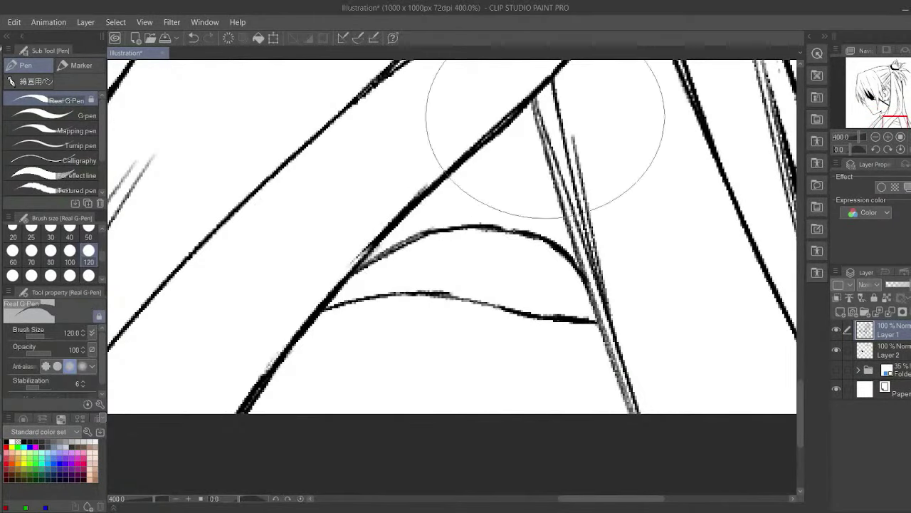
{"action": "scroll", "coordinate": [456, 168], "scroll_direction": "down", "scroll_amount": 2}
Pan across the neck, toggle Fill and pen, and rotate the view to angle the hair band
{"action": "left_click_drag", "start_coordinate": [374, 235], "coordinate": [406, 254]}
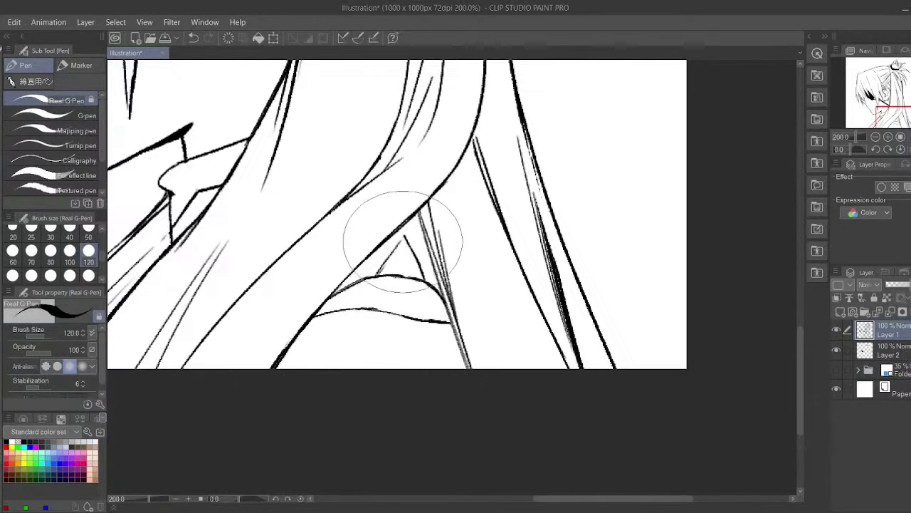
{"action": "scroll", "coordinate": [417, 274], "scroll_direction": "down", "scroll_amount": 3}
{"action": "scroll", "coordinate": [477, 115], "scroll_direction": "down", "scroll_amount": 1}
{"action": "scroll", "coordinate": [452, 260], "scroll_direction": "up", "scroll_amount": 1}
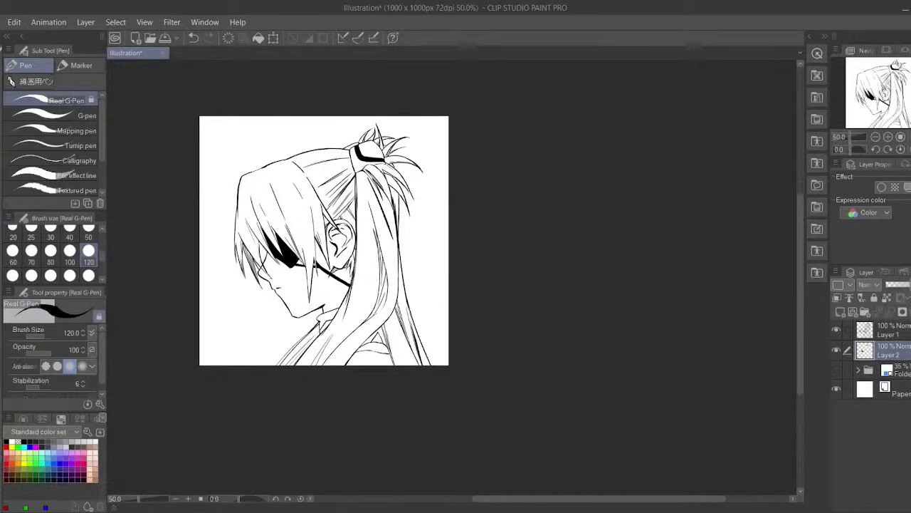
{"action": "key", "text": "g"}
{"action": "scroll", "coordinate": [354, 143], "scroll_direction": "up", "scroll_amount": 4}
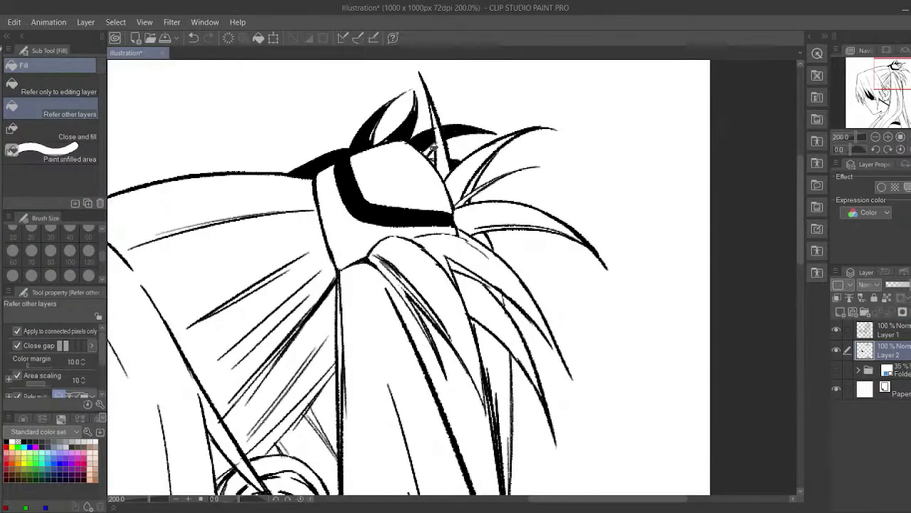
{"action": "key", "text": "p"}
{"action": "scroll", "coordinate": [336, 369], "scroll_direction": "up", "scroll_amount": 3}
{"action": "scroll", "coordinate": [477, 325], "scroll_direction": "up", "scroll_amount": 1}
{"action": "scroll", "coordinate": [478, 326], "scroll_direction": "down", "scroll_amount": 5}
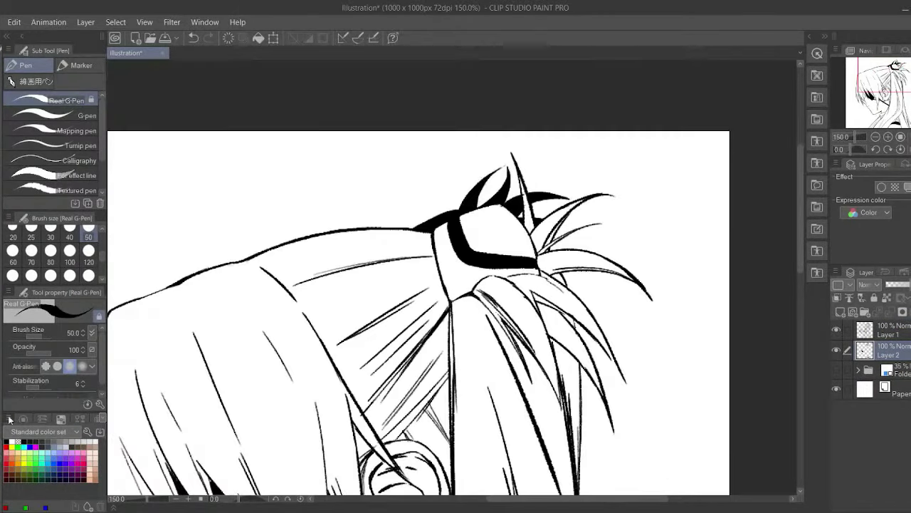
{"action": "scroll", "coordinate": [539, 121], "scroll_direction": "up", "scroll_amount": 2}
{"action": "scroll", "coordinate": [437, 234], "scroll_direction": "up", "scroll_amount": 1}
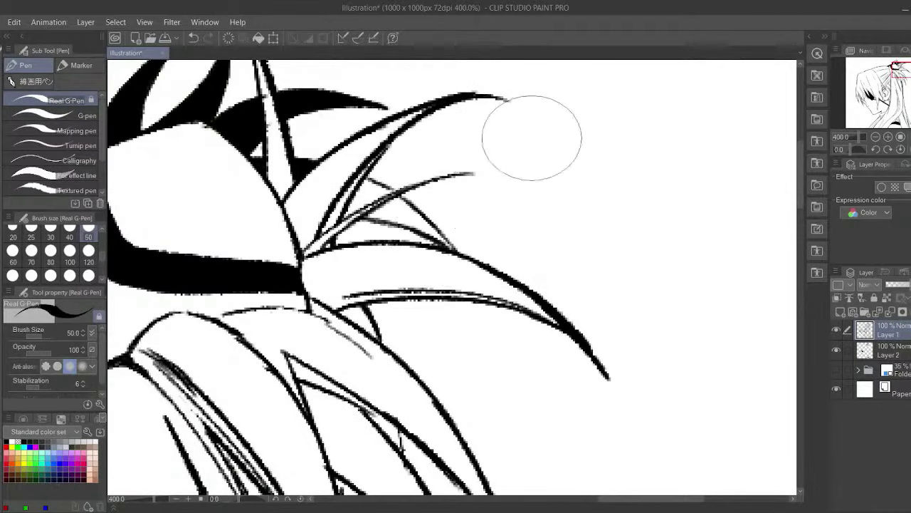
{"action": "left_click_drag", "start_coordinate": [325, 235], "coordinate": [356, 267]}
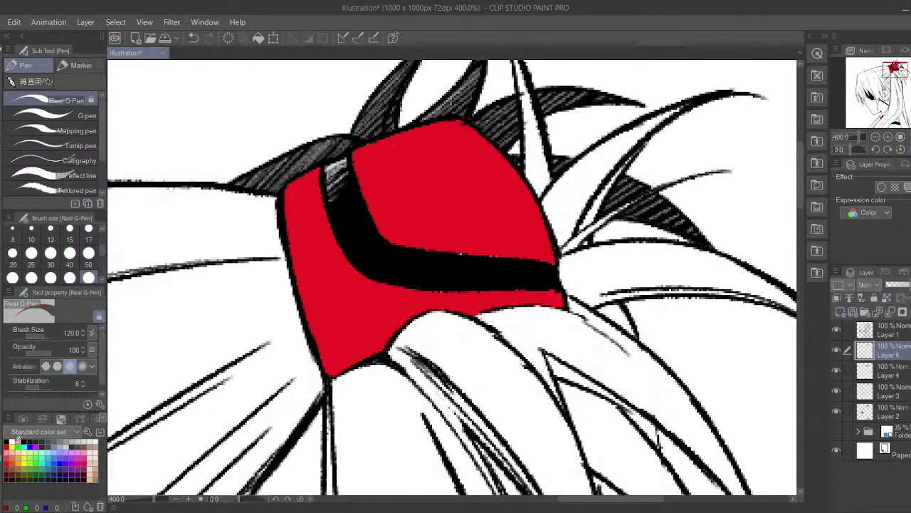
Paint white highlights along the top edge of the red hair band
{"action": "key", "text": "x"}
{"action": "left_click_drag", "start_coordinate": [285, 194], "coordinate": [318, 174]}
{"action": "left_click_drag", "start_coordinate": [356, 153], "coordinate": [459, 125]}
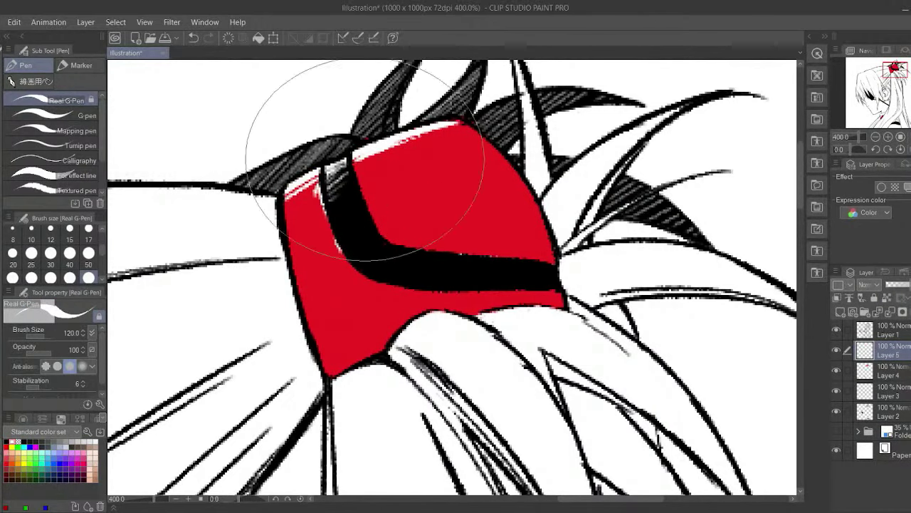
{"action": "scroll", "coordinate": [365, 159], "scroll_direction": "down", "scroll_amount": 5}
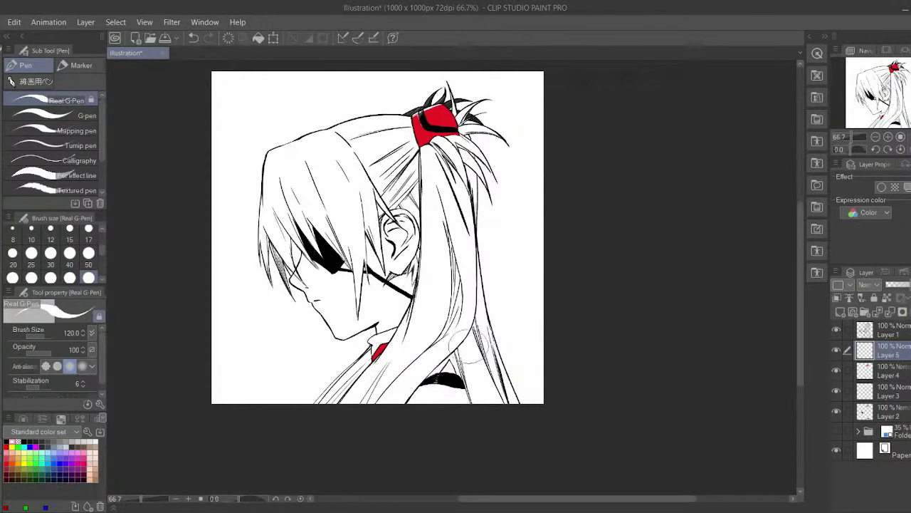
Fill the clothing below the collar with black on the black fill layer, then fit the canvas
{"action": "left_click", "coordinate": [876, 412]}
{"action": "key", "text": "g"}
{"action": "left_click", "coordinate": [435, 395]}
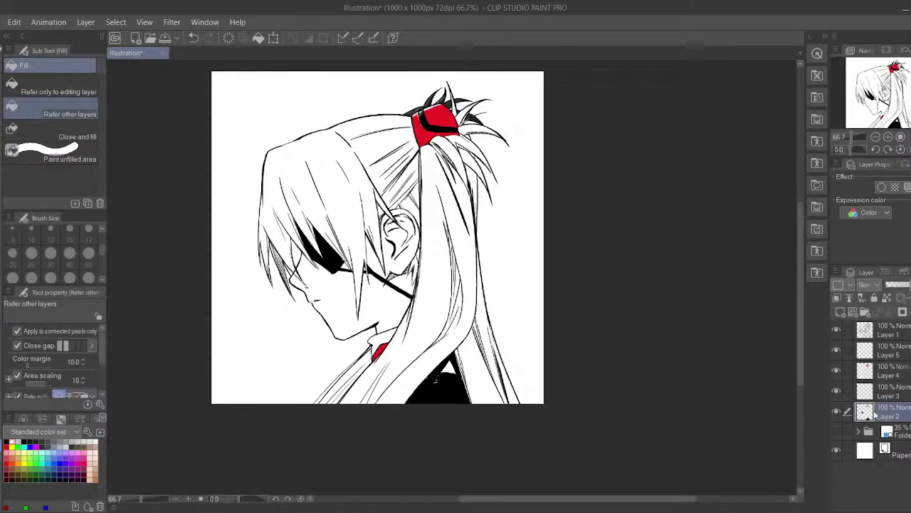
{"action": "scroll", "coordinate": [477, 376], "scroll_direction": "up", "scroll_amount": 2}
{"action": "key", "text": "ctrl+0"}
{"action": "left_click", "coordinate": [890, 331]}
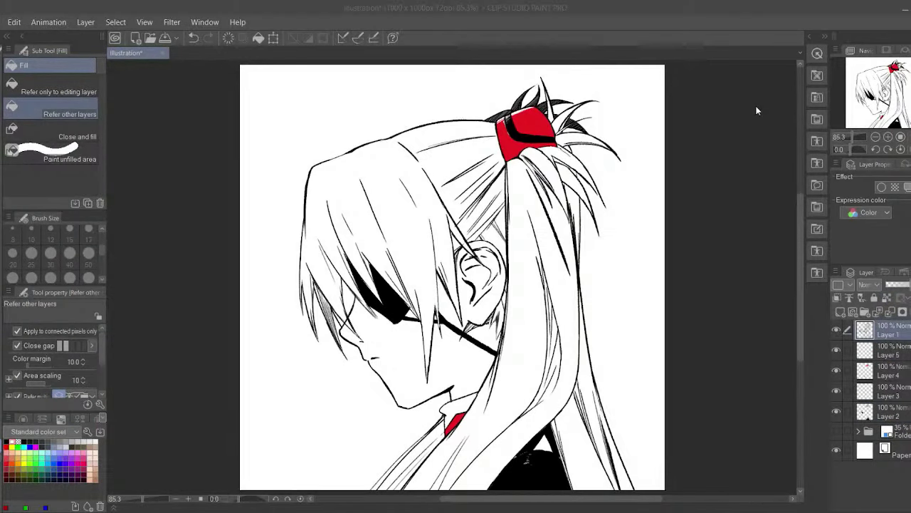
Add a new shading layer and paint light grey watercolour on the neck at size 120
{"action": "left_click", "coordinate": [887, 358]}
{"action": "key", "text": "ctrl+shift+n"}
{"action": "key", "text": "b"}
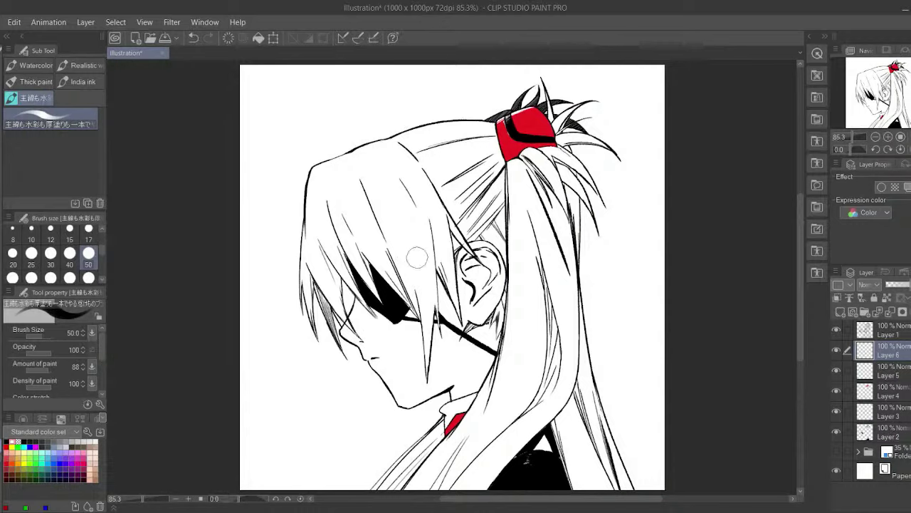
{"action": "left_click", "coordinate": [88, 278]}
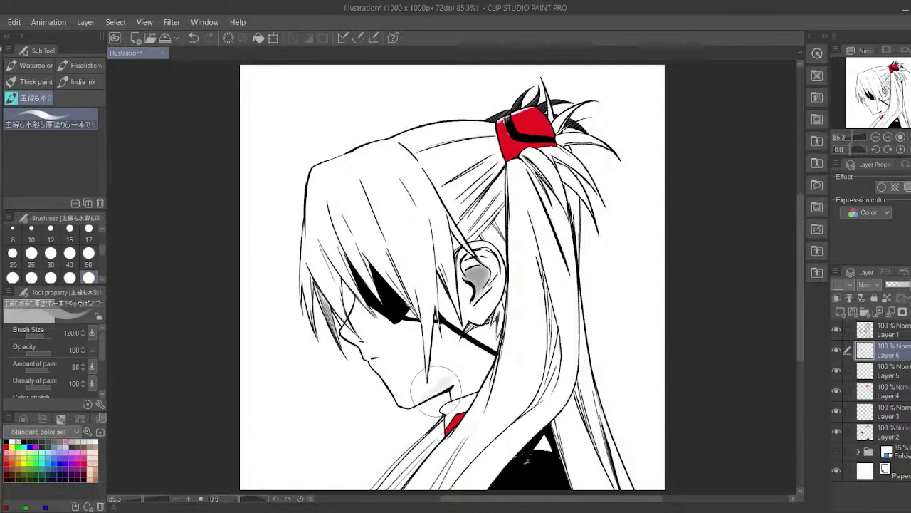
{"action": "key", "text": "ctrl+z"}
{"action": "left_click_drag", "start_coordinate": [441, 381], "coordinate": [469, 360]}
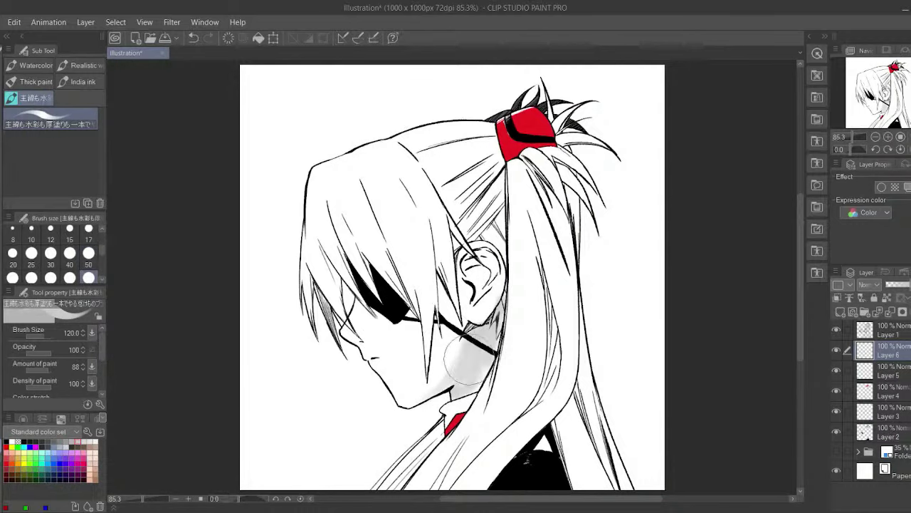
{"action": "key", "text": "bracketleft"}
{"action": "key", "text": "bracketleft"}
{"action": "key", "text": "bracketleft"}
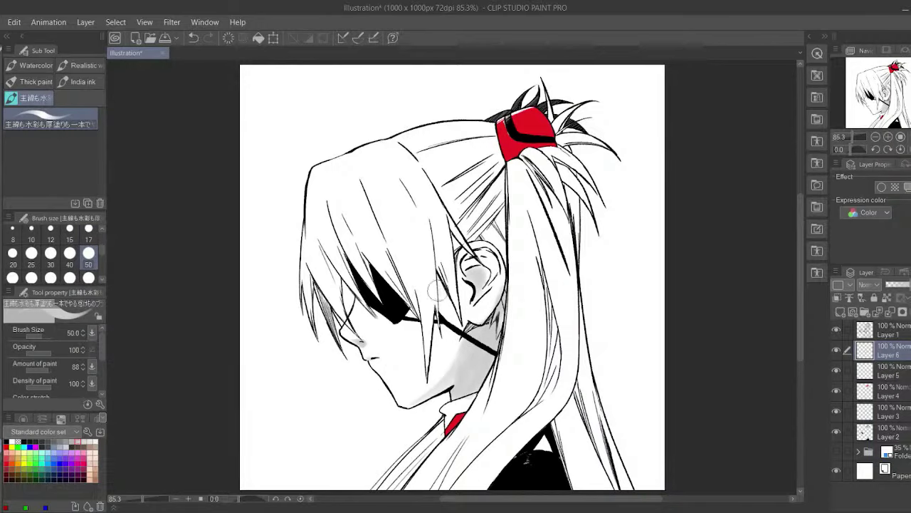
Move the shading layer beneath all other layers, with the brush at size 100
{"action": "left_click_drag", "start_coordinate": [423, 456], "coordinate": [392, 351]}
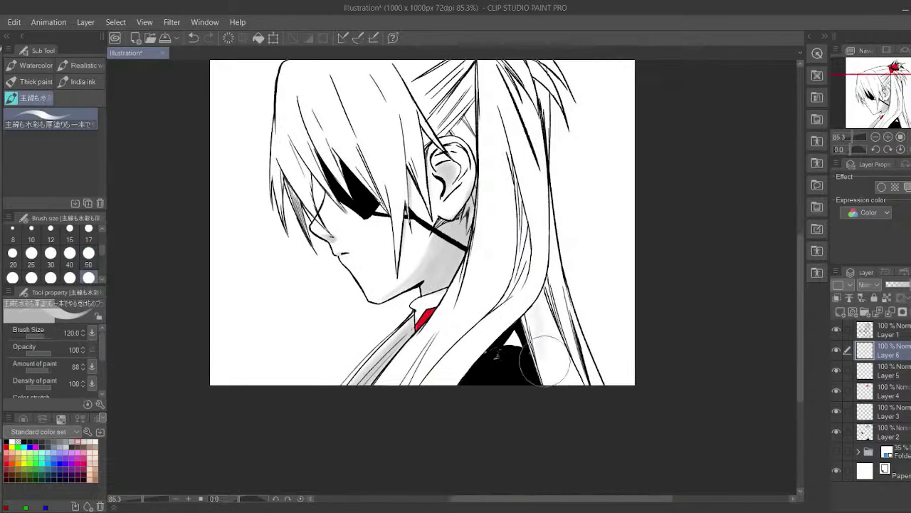
{"action": "key", "text": "bracketleft"}
{"action": "scroll", "coordinate": [517, 199], "scroll_direction": "up", "scroll_amount": 1}
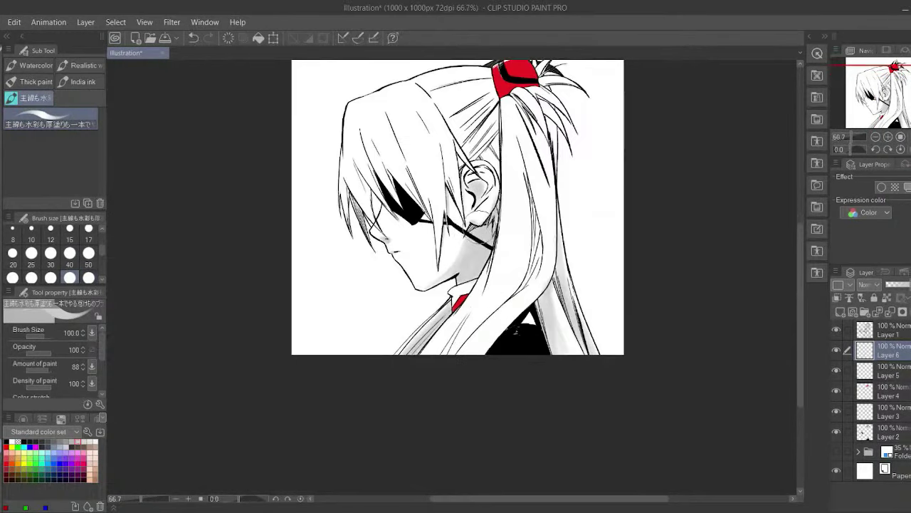
{"action": "scroll", "coordinate": [470, 227], "scroll_direction": "up", "scroll_amount": 1}
{"action": "scroll", "coordinate": [472, 241], "scroll_direction": "up", "scroll_amount": 1}
{"action": "scroll", "coordinate": [471, 240], "scroll_direction": "down", "scroll_amount": 3}
{"action": "left_click_drag", "start_coordinate": [876, 350], "coordinate": [876, 435]}
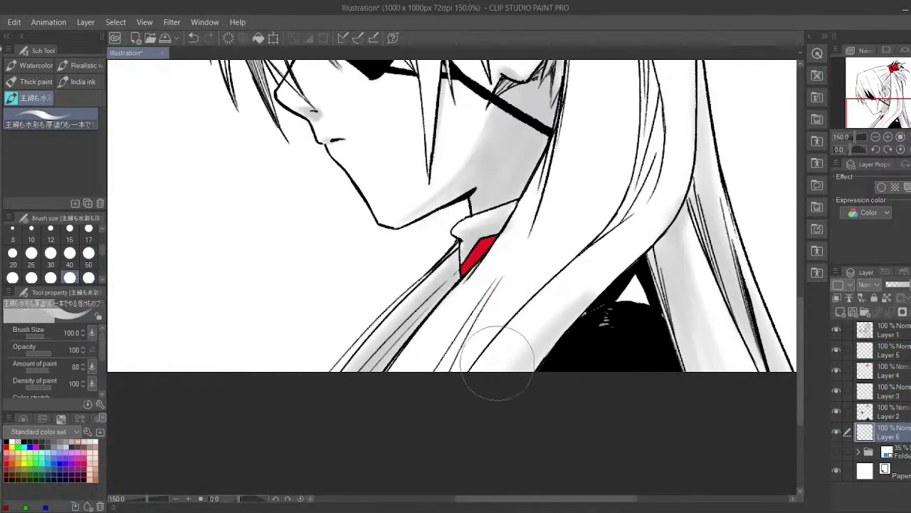
{"action": "scroll", "coordinate": [463, 189], "scroll_direction": "down", "scroll_amount": 2}
Paint grey shading across the hair, face, ponytail and ear at brush size 300
{"action": "mouse_move", "coordinate": [314, 257]}
{"action": "left_mouse_down"}
{"action": "mouse_move", "coordinate": [326, 163]}
{"action": "mouse_move", "coordinate": [399, 164]}
{"action": "mouse_move", "coordinate": [297, 206]}
{"action": "mouse_move", "coordinate": [456, 327]}
{"action": "left_mouse_up"}
{"action": "key", "text": "bracketright"}
{"action": "key", "text": "bracketright"}
{"action": "key", "text": "bracketright"}
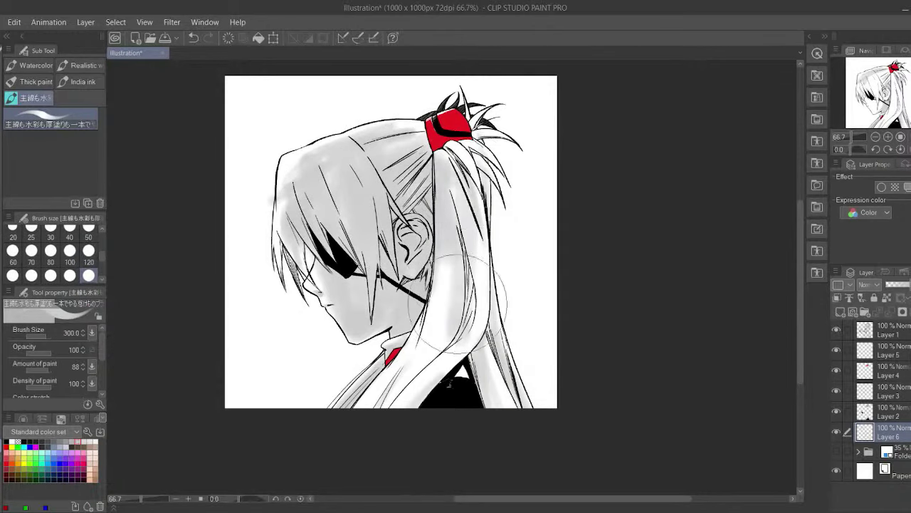
{"action": "left_click_drag", "start_coordinate": [428, 356], "coordinate": [499, 213]}
{"action": "left_click_drag", "start_coordinate": [492, 371], "coordinate": [437, 107]}
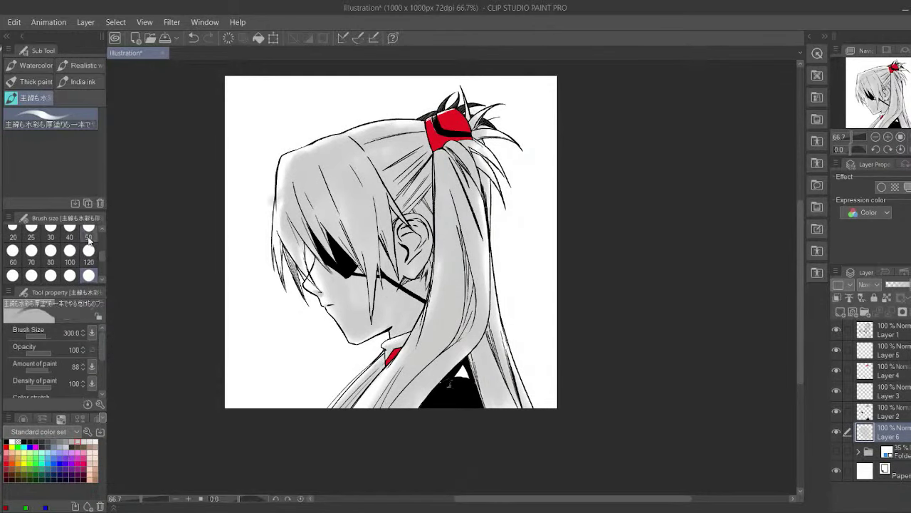
{"action": "scroll", "coordinate": [499, 314], "scroll_direction": "up", "scroll_amount": 3}
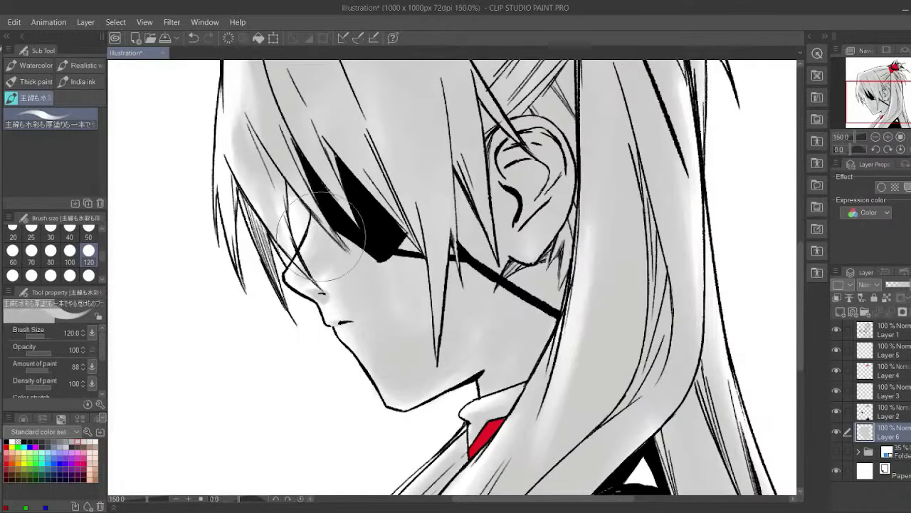
{"action": "scroll", "coordinate": [498, 313], "scroll_direction": "down", "scroll_amount": 4}
{"action": "key", "text": "bracketright"}
{"action": "key", "text": "bracketright"}
{"action": "key", "text": "bracketright"}
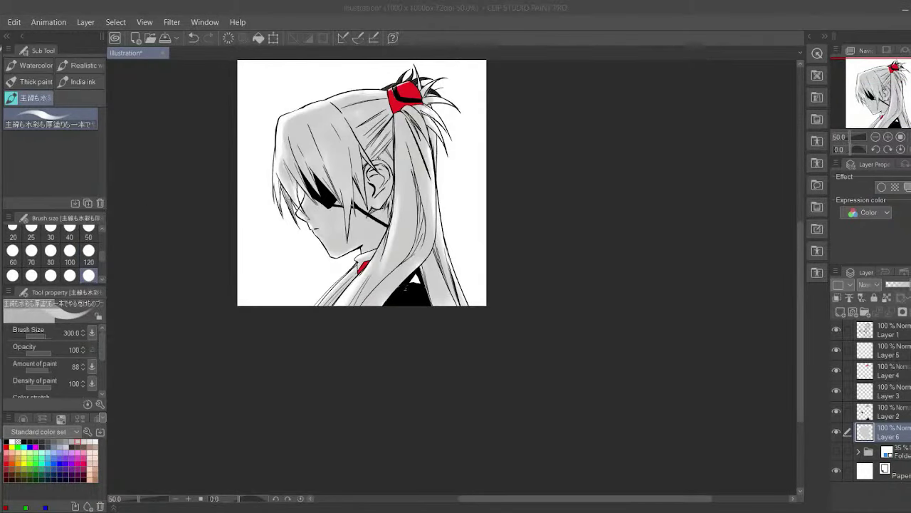